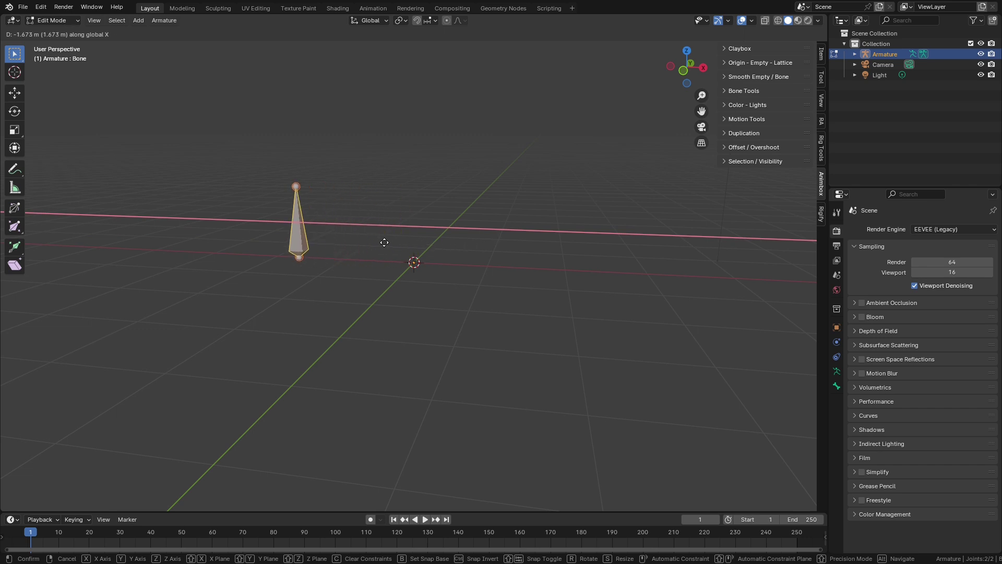
Step: Duplicate the bone twice along the X axis to make a row of three separate bones
key(shift+d)
key(x)
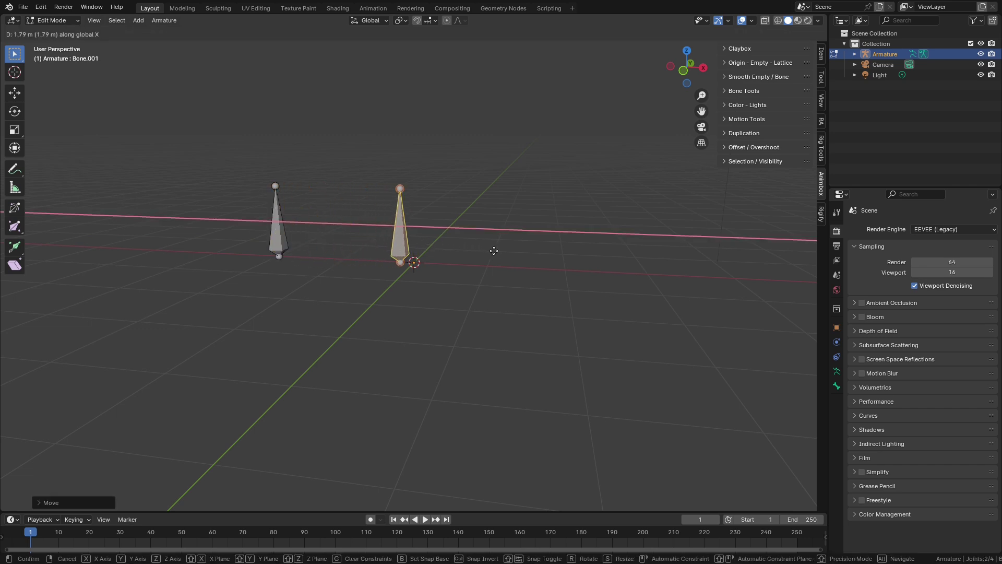
click(502, 254)
key(shift+d)
key(x)
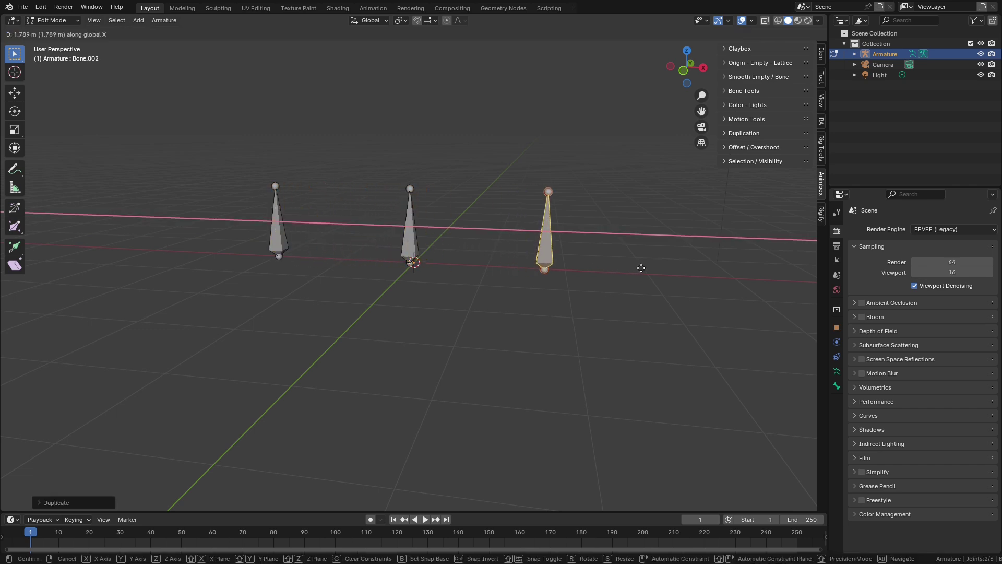
click(629, 273)
Step: Raise the middle bone's tip along Z until the bone is several times taller than its neighbours
middle_drag(427, 180, 385, 315)
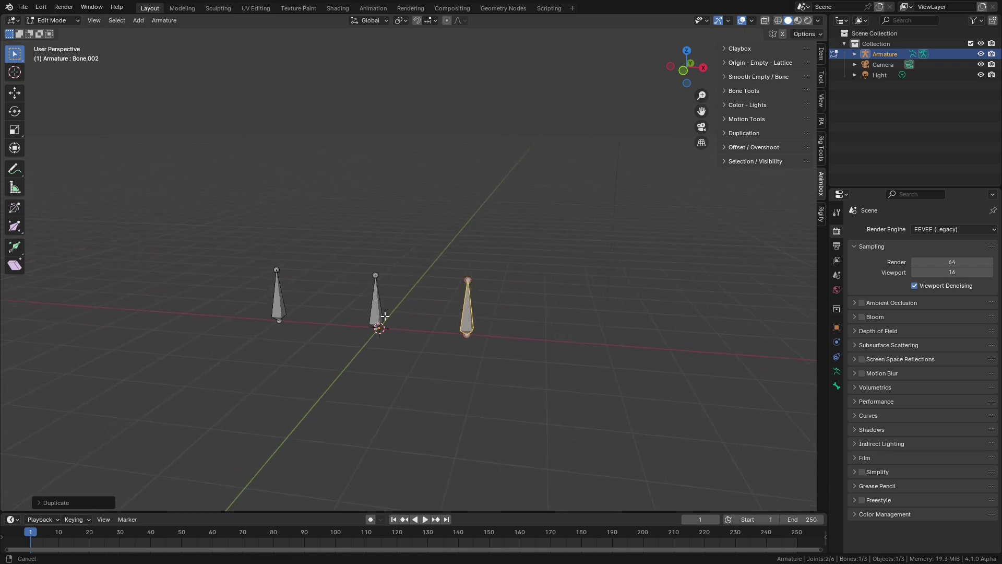
click(376, 277)
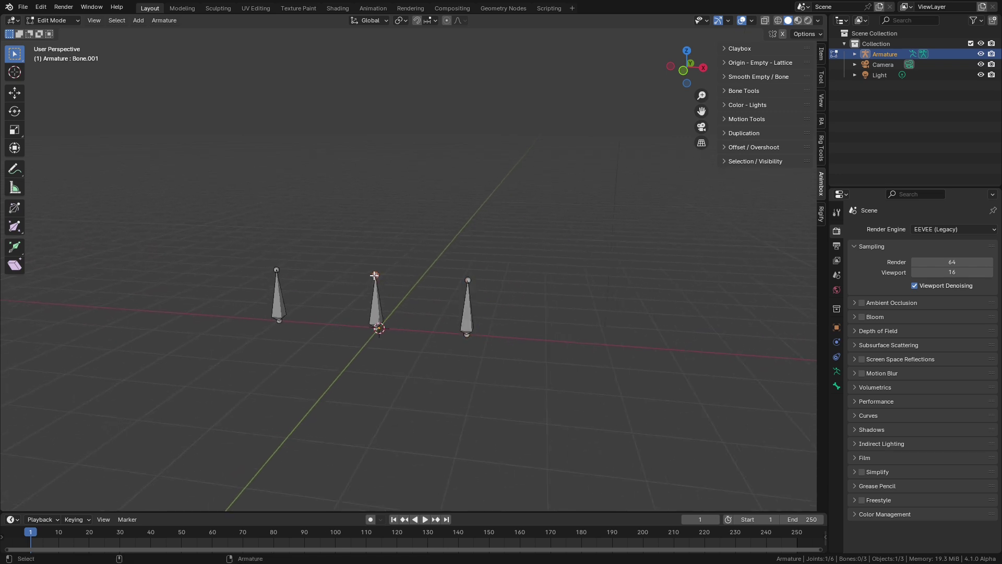
key(g)
key(z)
click(393, 197)
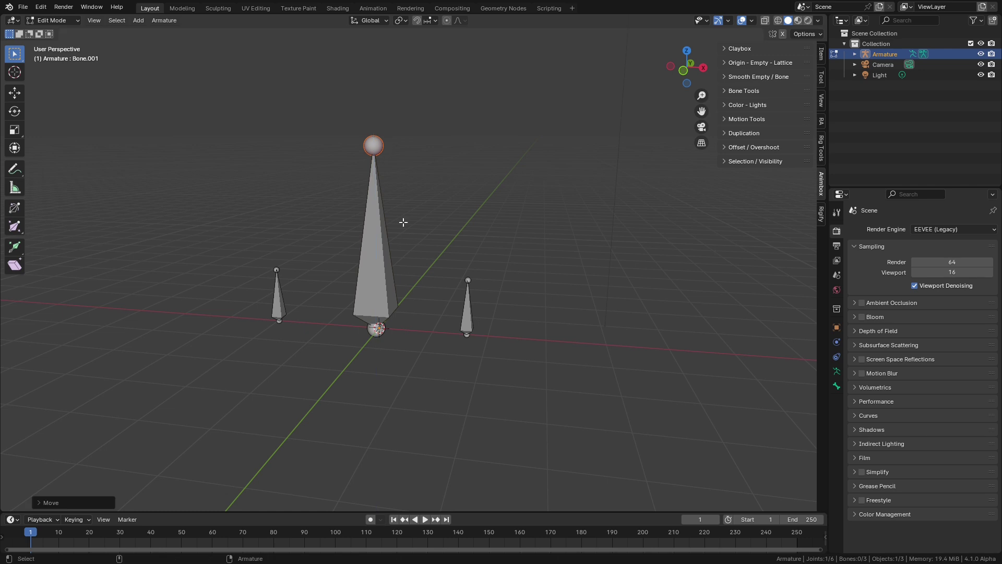
Step: Subdivide the tall middle bone twice into a vertical chain of four bones
click(389, 271)
right_click(389, 271)
click(389, 271)
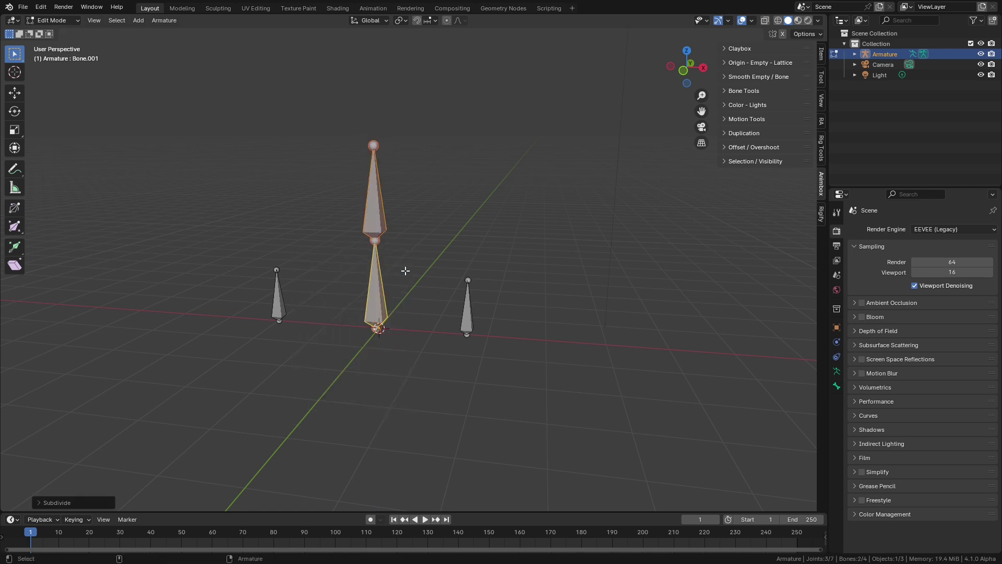
key(shift+r)
Step: Tilt the third bone by moving its tip outward, and extrude four more bones from it to form a curved chain
click(468, 280)
key(g)
click(502, 280)
key(e)
click(557, 254)
key(e)
click(634, 243)
key(e)
click(715, 233)
key(e)
click(778, 233)
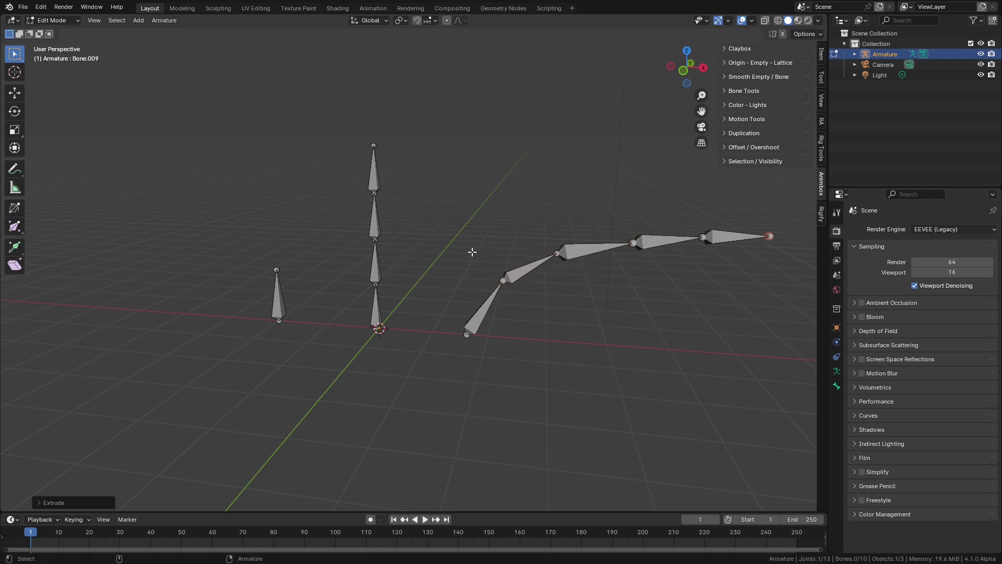
Step: Convert the single short bone with the Stretchy BBones tool, using 12 segments
click(279, 297)
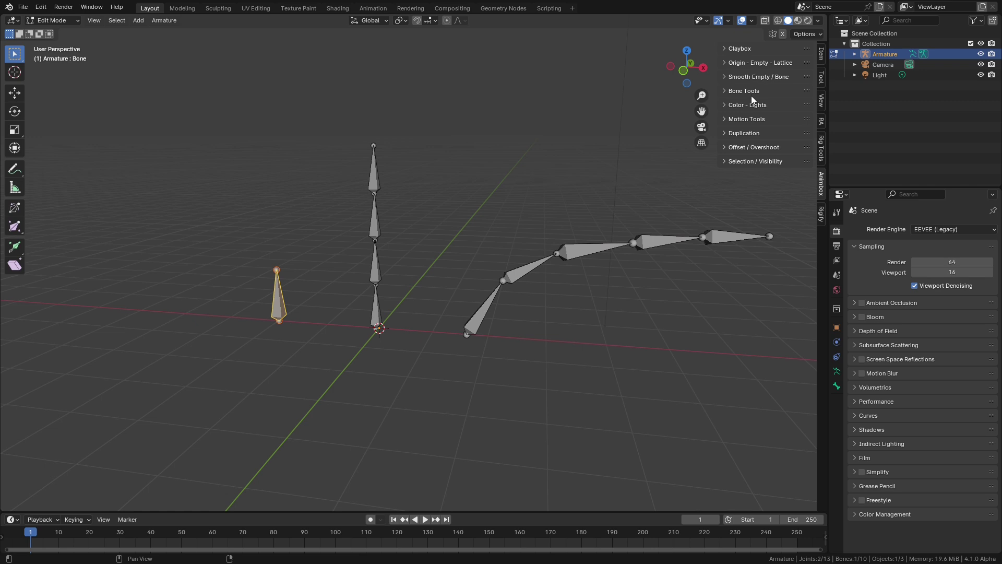
click(750, 91)
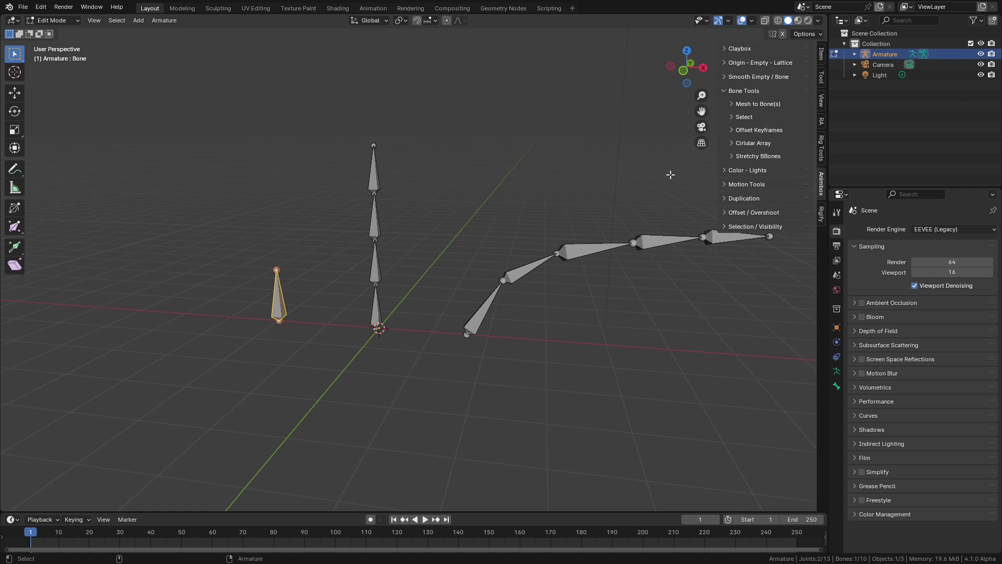
click(765, 156)
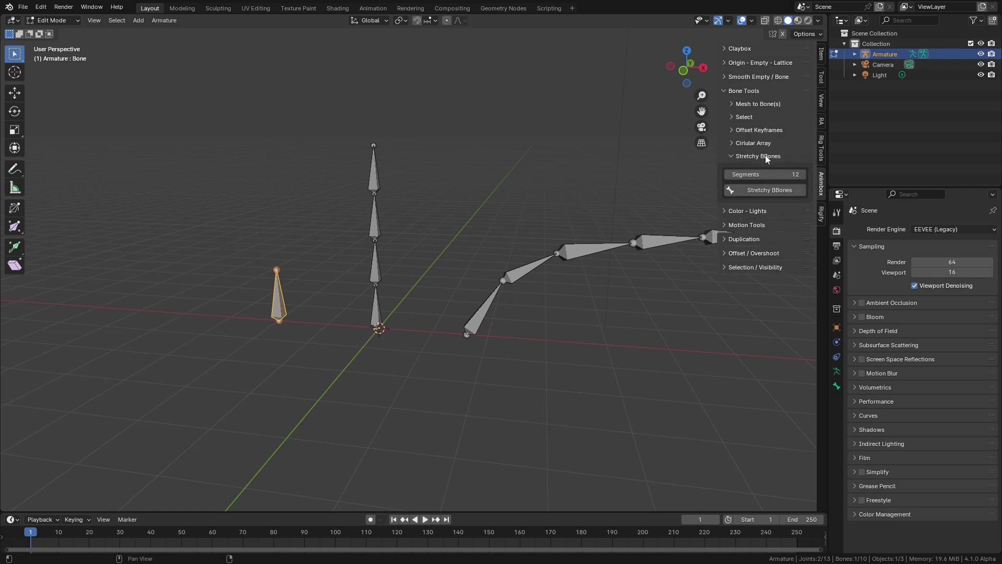
click(756, 190)
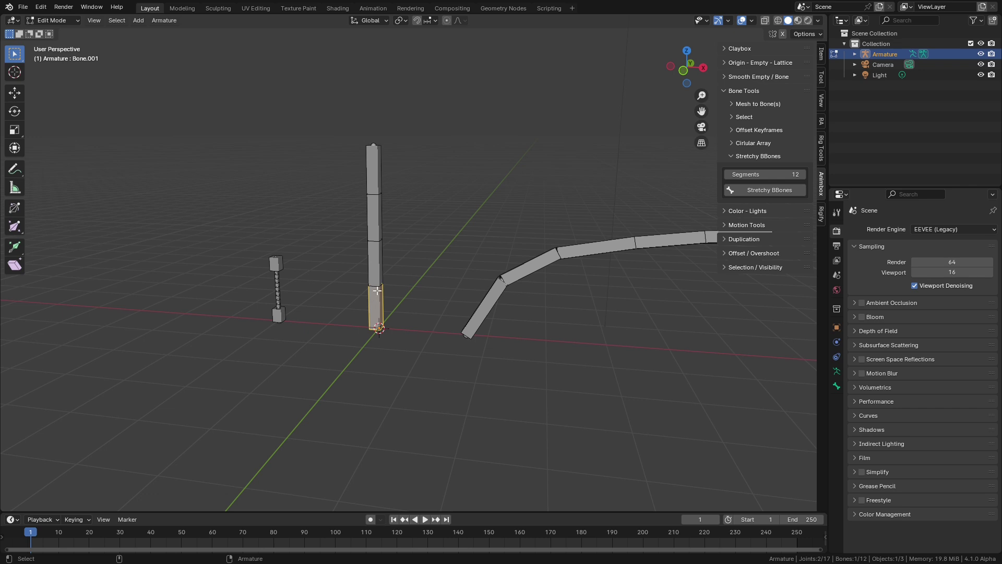
Step: Apply Stretchy BBones with 12 segments to the whole vertical chain and to all linked bones of the curved chain
click(761, 190)
middle_drag(651, 203, 387, 290)
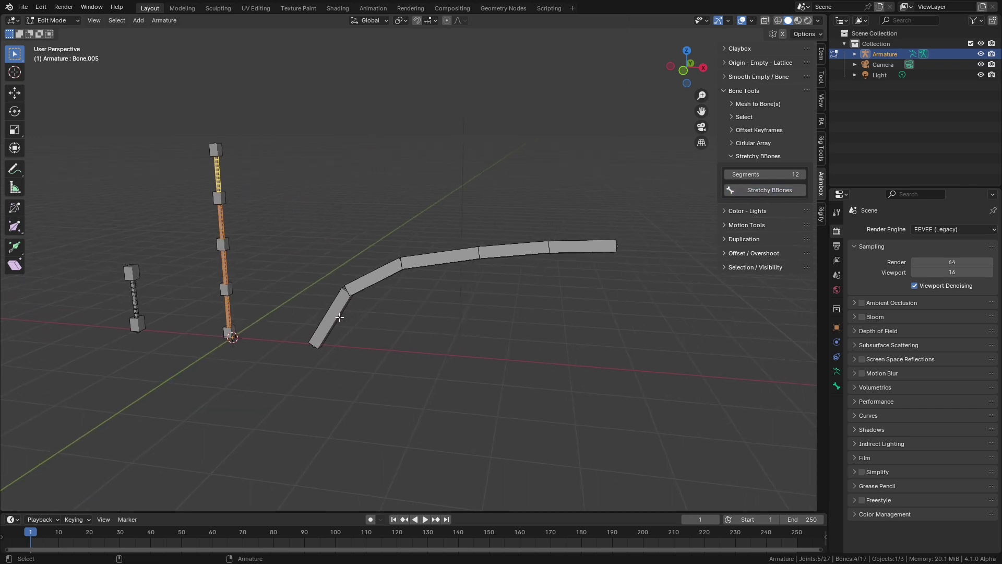
click(339, 317)
key(ctrl+l)
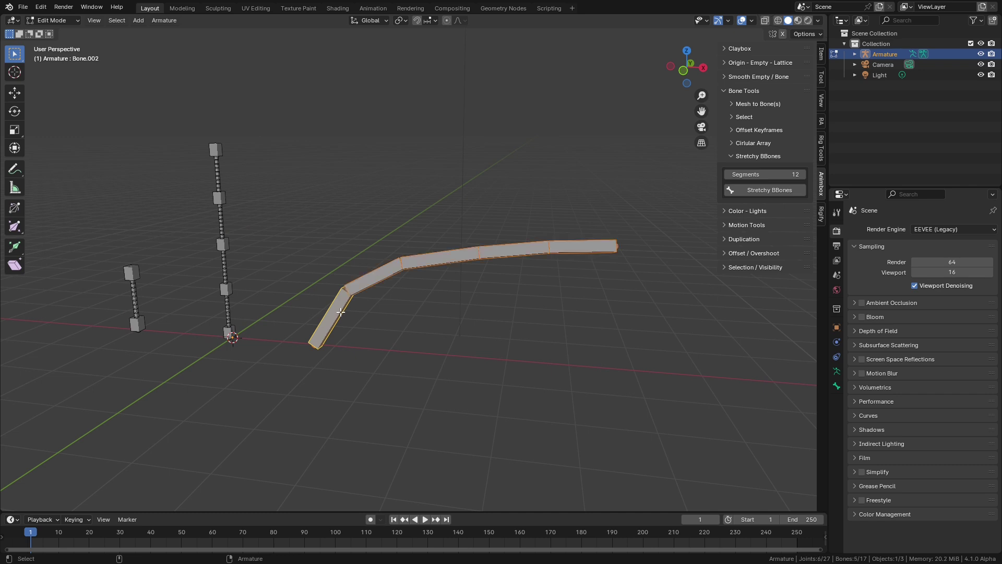
click(781, 191)
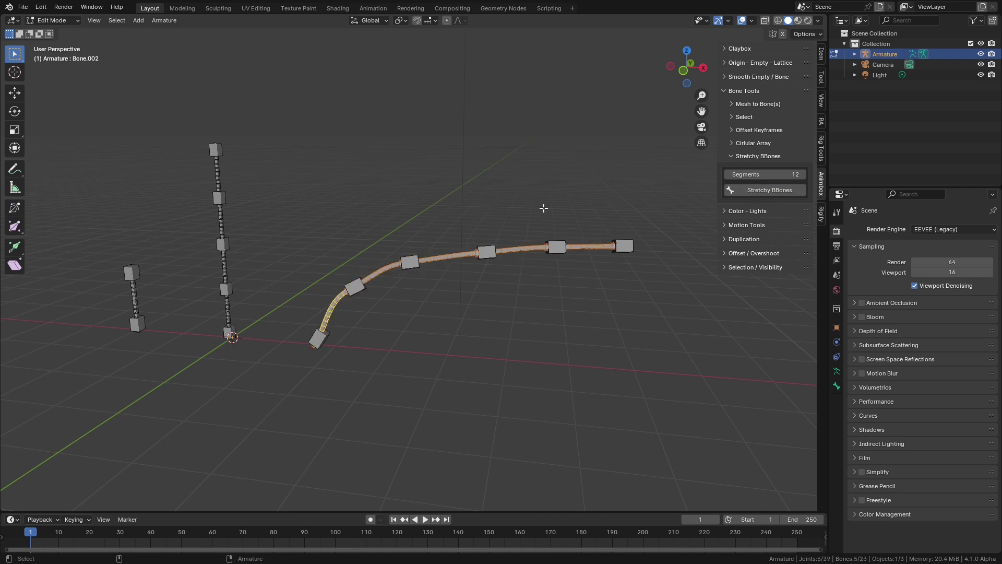
Step: In Pose Mode, bend the curved chain by raising its third control, lowering its fifth, and moving and rotating its second
middle_drag(428, 205, 472, 217)
key(ctrl+Tab)
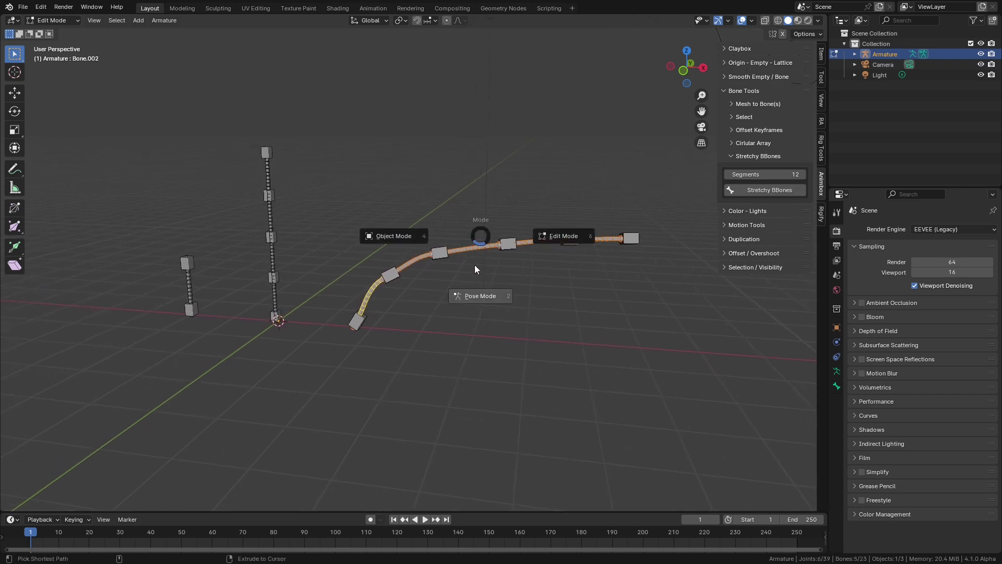
click(476, 309)
drag(440, 252, 431, 167)
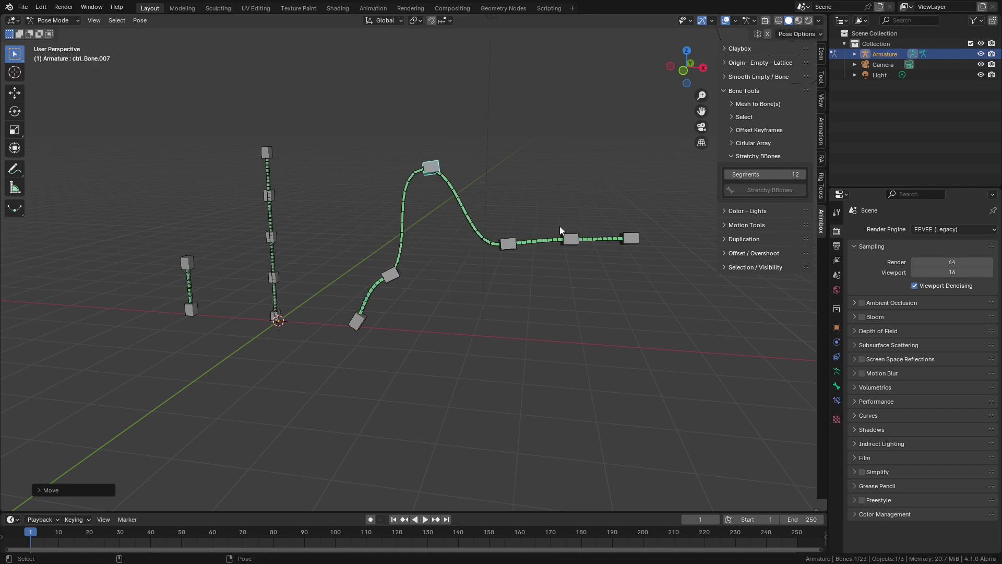
drag(574, 242, 575, 312)
drag(389, 275, 364, 239)
key(r)
click(396, 204)
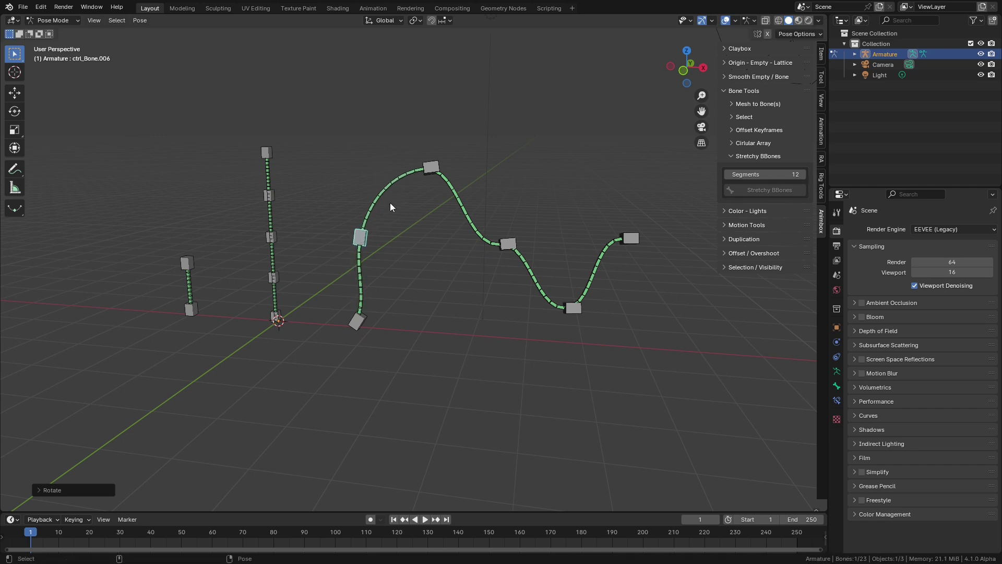
Step: Stretch the single bone by moving its tip control well upward, and rotate that control to bend it
drag(188, 274, 189, 136)
key(r)
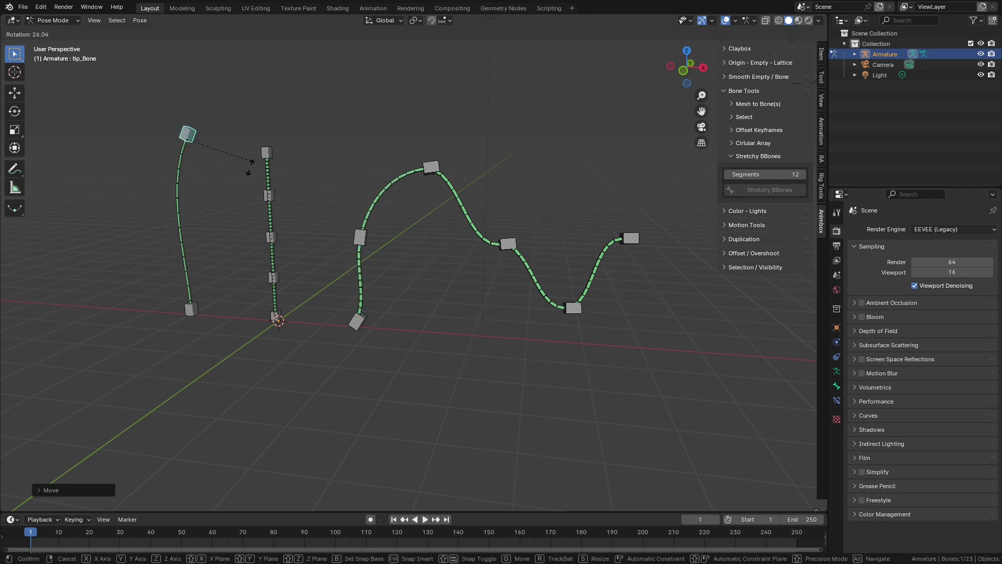
click(234, 202)
Step: Bend the vertical chain by moving its middle control sideways and moving and rotating its tip control the opposite way
drag(270, 236, 336, 217)
drag(267, 152, 210, 164)
key(r)
click(213, 104)
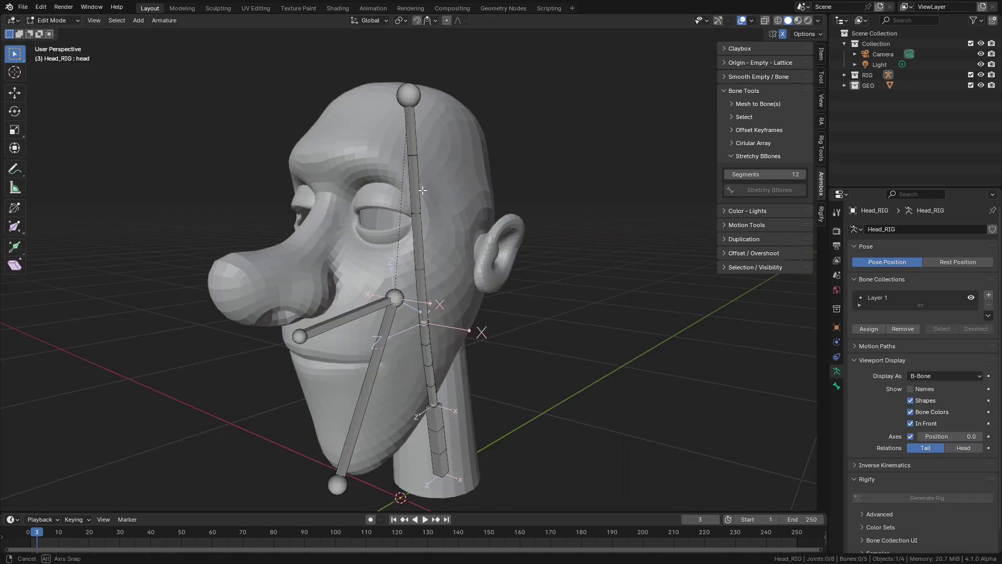
Step: Add a bone to the head rig at the 3D cursor on the brow and shorten it by lowering its tip along Z
middle_drag(429, 192, 429, 193)
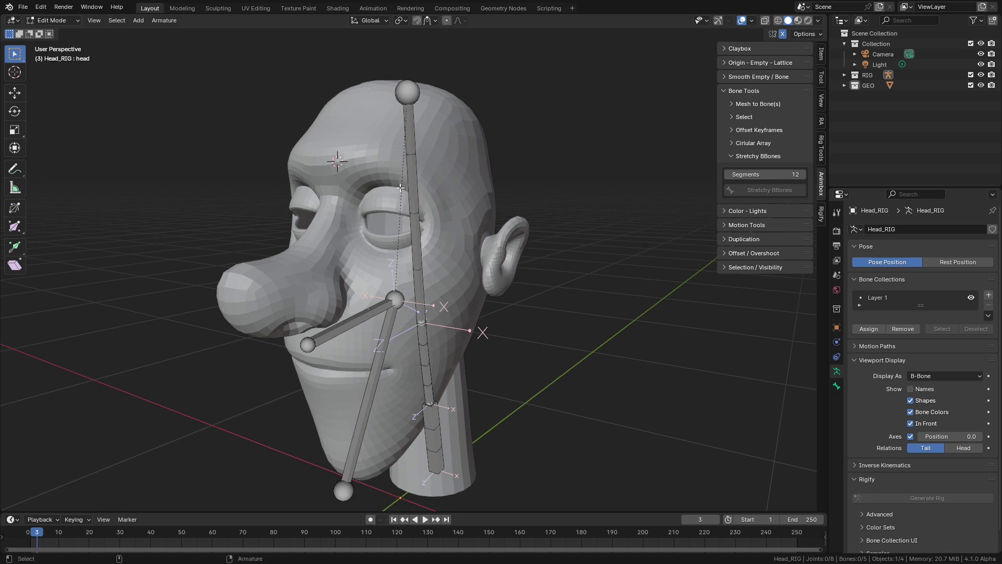
key(shift+a)
scroll(430, 201, down, 5)
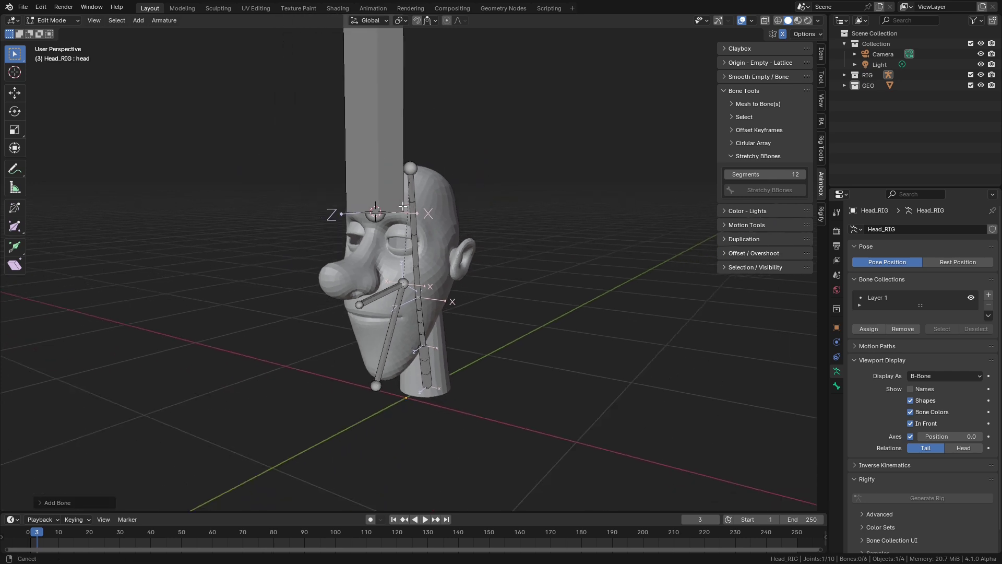
key(g)
key(z)
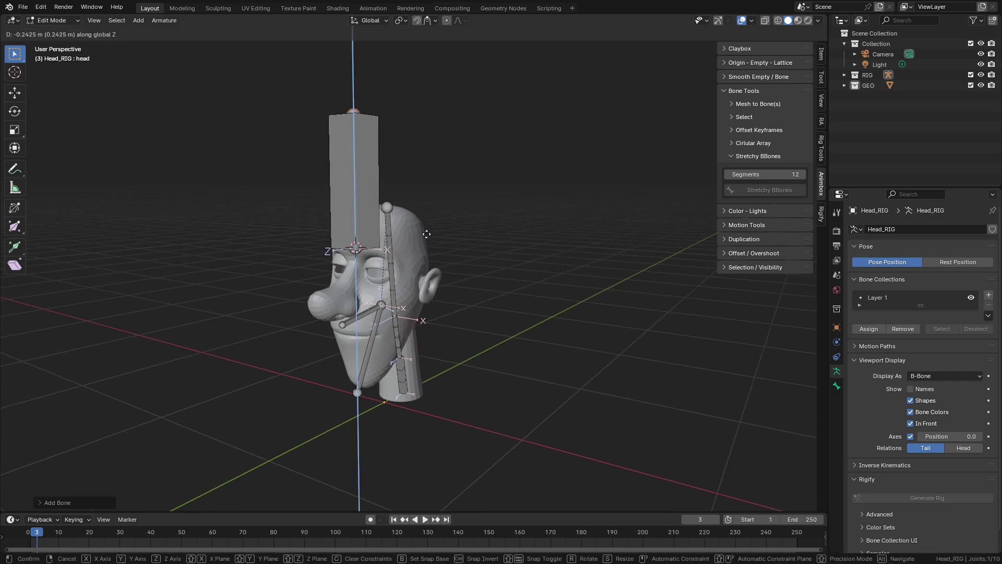
click(382, 251)
Step: Scale the new bone's B-Bone display thickness down to about 0.26
click(367, 217)
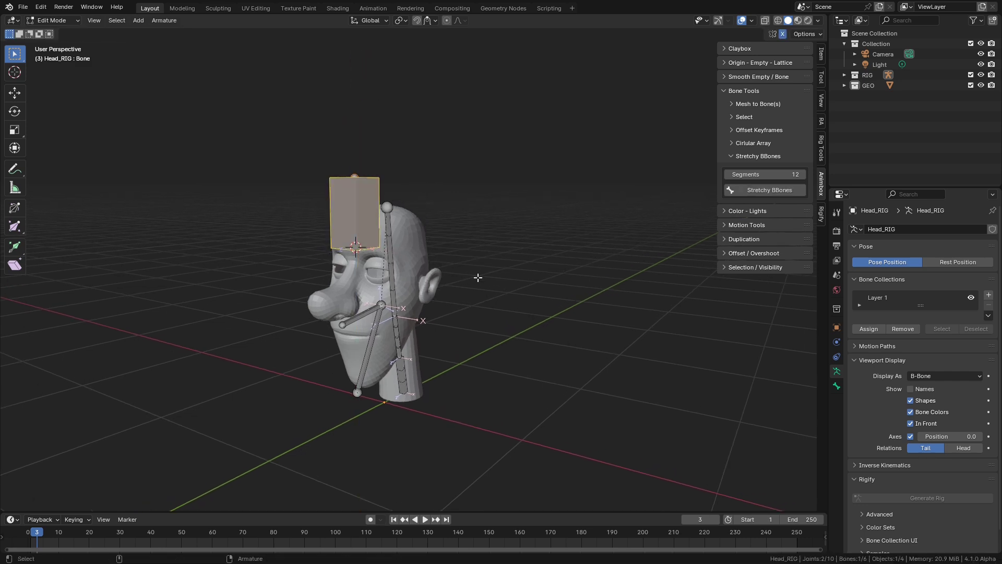
key(ctrl+alt+s)
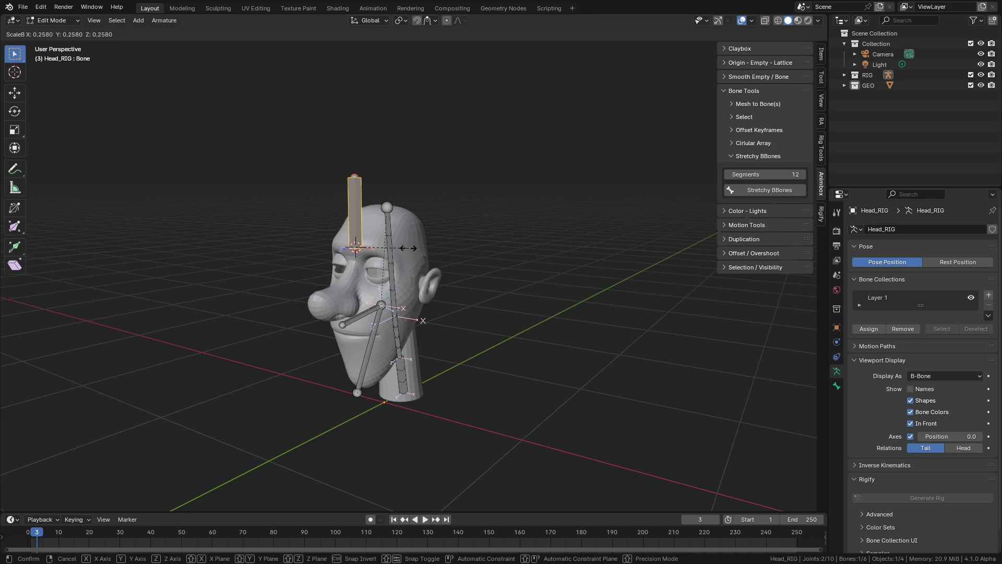
click(406, 251)
Step: Lay the new bone along the brow by placing its tip above the outer eye in front view and farther back in top view
key(KP_1)
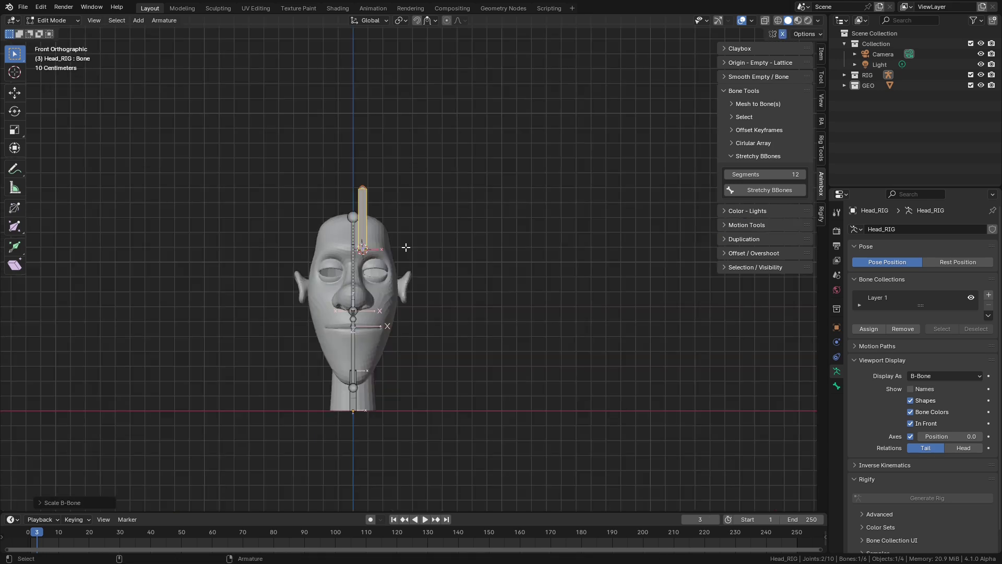
scroll(356, 228, up, 4)
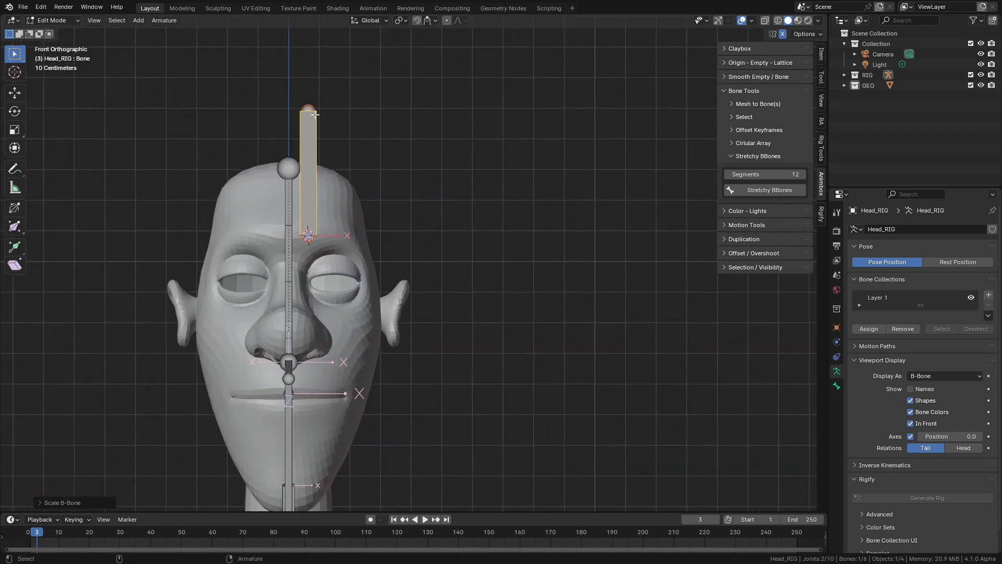
drag(313, 106, 359, 229)
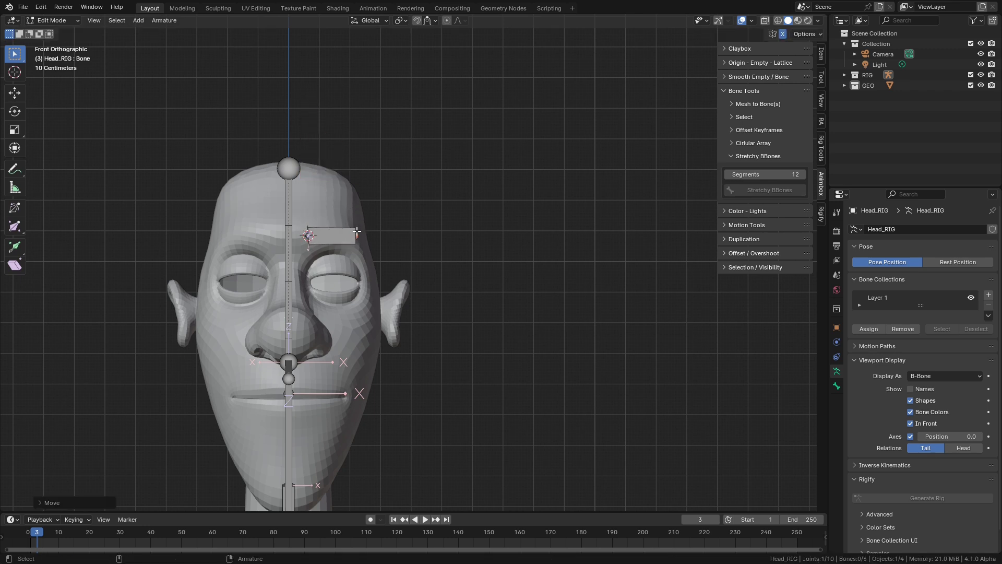
key(KP_7)
key(g)
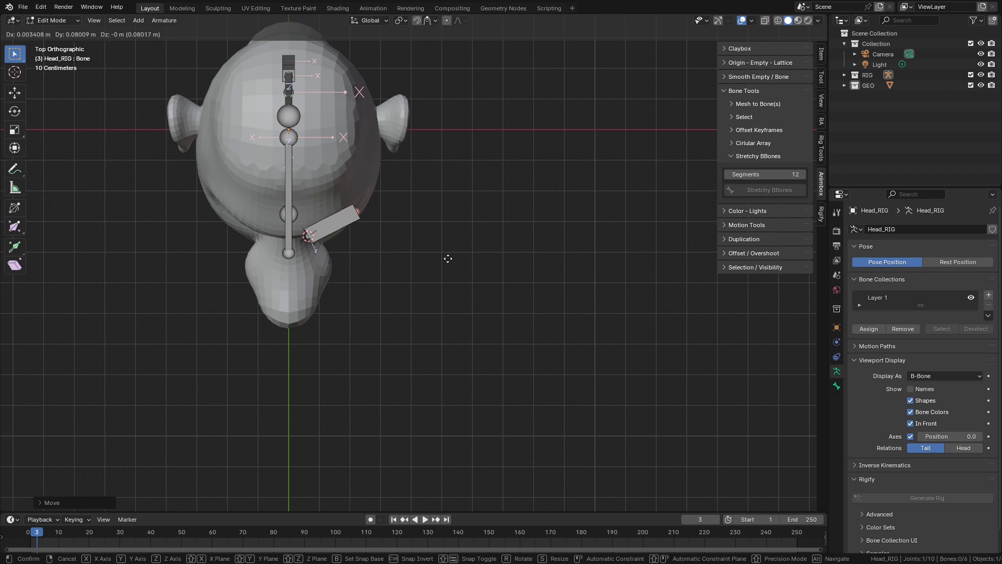
click(446, 259)
Step: Extrude a second bone from the brow bone's tip, following the side of the head backward
key(e)
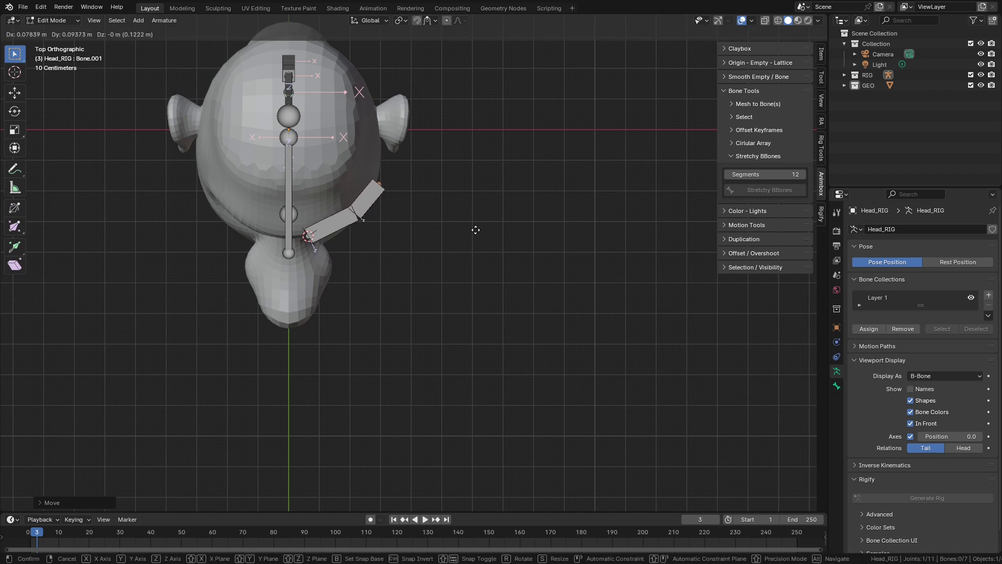
click(462, 223)
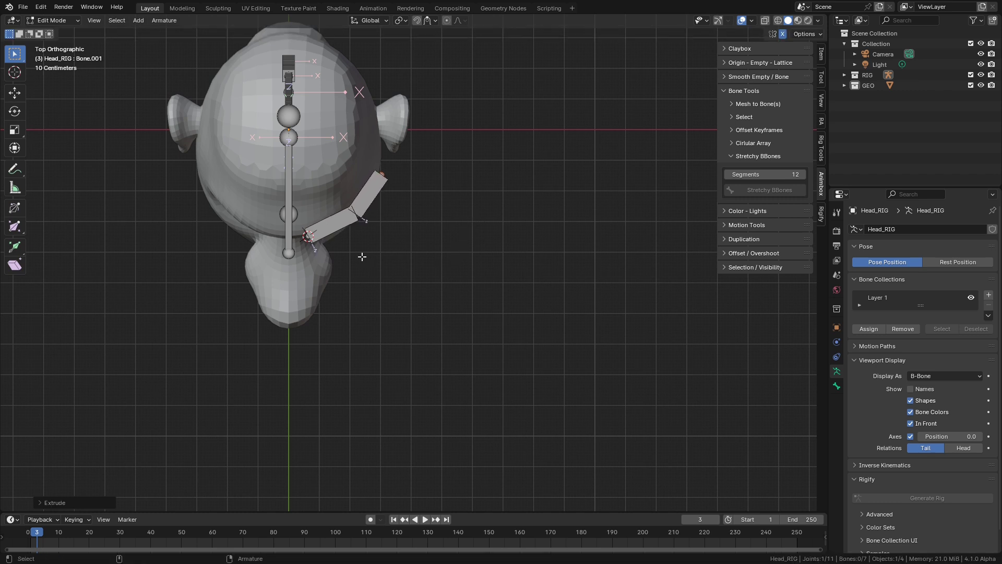
middle_drag(360, 261, 283, 145)
drag(266, 168, 272, 168)
Step: Select both brow bones and convert them to Stretchy BBones with 12 segments
middle_drag(344, 169, 323, 168)
click(324, 168)
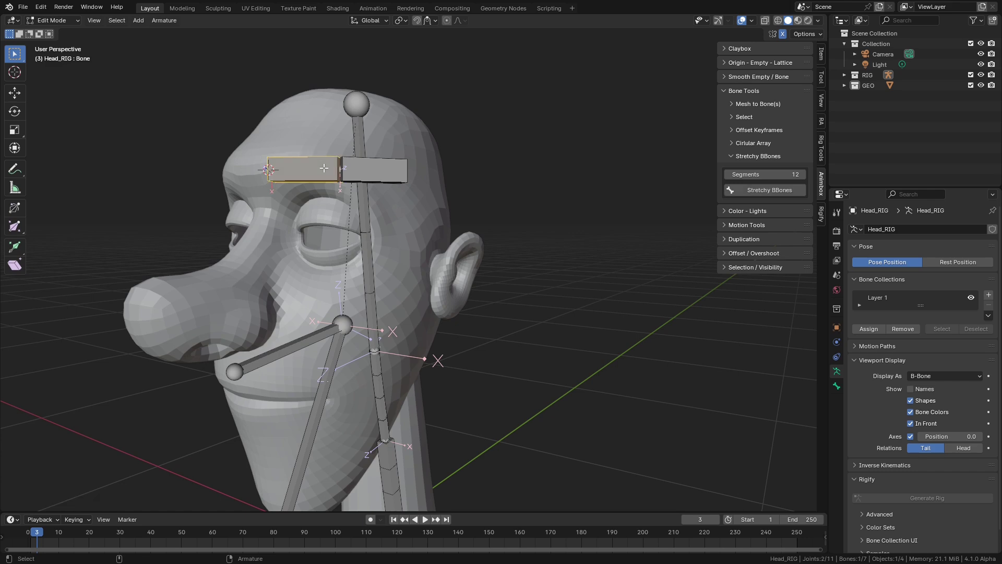
shift+click(372, 166)
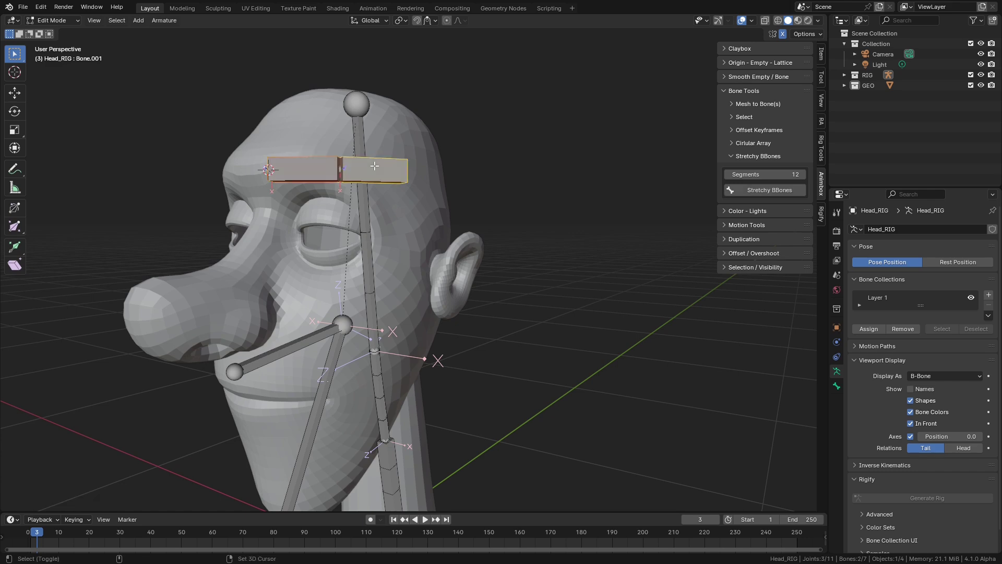
click(754, 190)
Step: Switch to Pose Mode and move and rotate the brow controls so the chain curves around the side of the head
middle_drag(585, 197, 562, 265)
key(ctrl+Tab)
click(474, 316)
click(534, 242)
key(g)
click(555, 241)
key(r)
click(585, 237)
key(r)
click(462, 287)
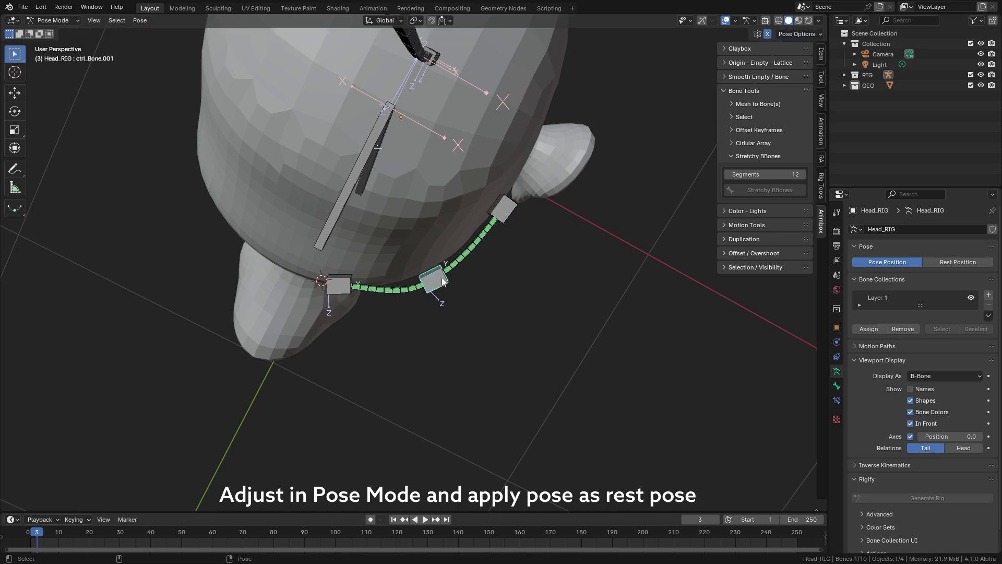
Step: Move the middle brow control closer to the head surface
click(443, 282)
key(g)
click(454, 275)
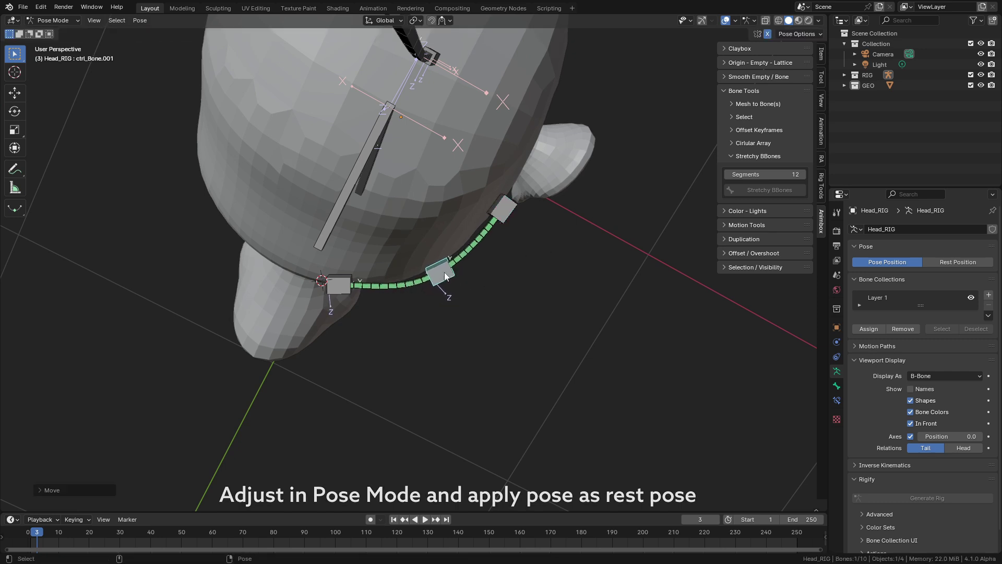
Step: Rotate the innermost brow control to follow the forehead's curve and raise the middle brow control slightly
click(341, 284)
key(r)
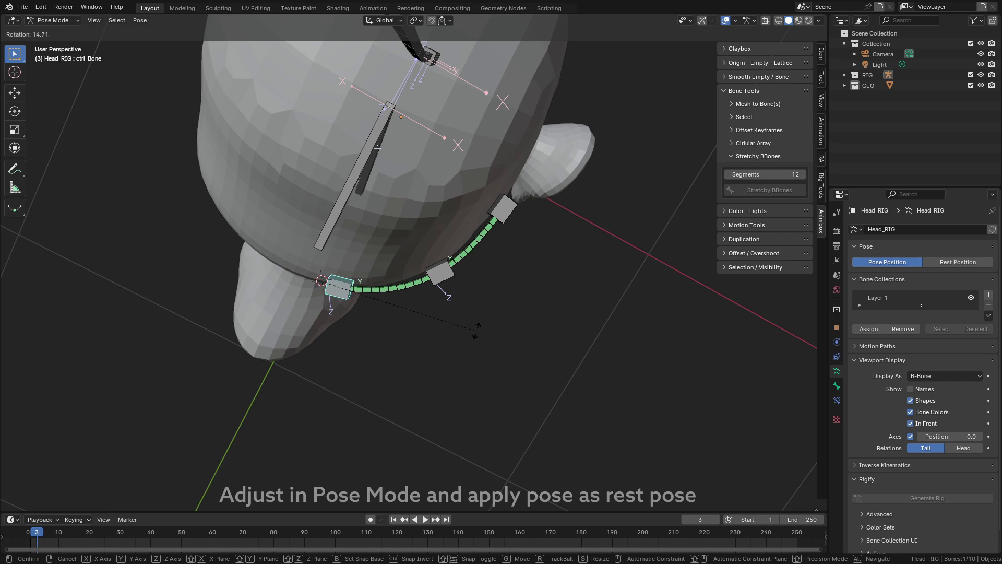
click(470, 331)
middle_drag(467, 331, 500, 201)
click(446, 282)
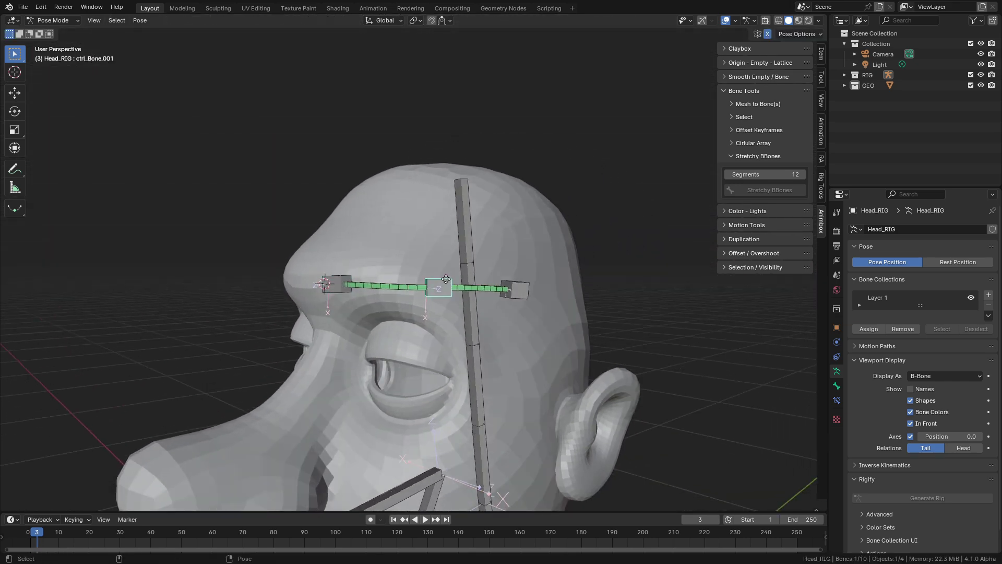
key(g)
click(460, 271)
Step: Rotate the outer brow control so the chain's end slopes down the temple, and tilt the innermost control to match
middle_drag(541, 284, 508, 287)
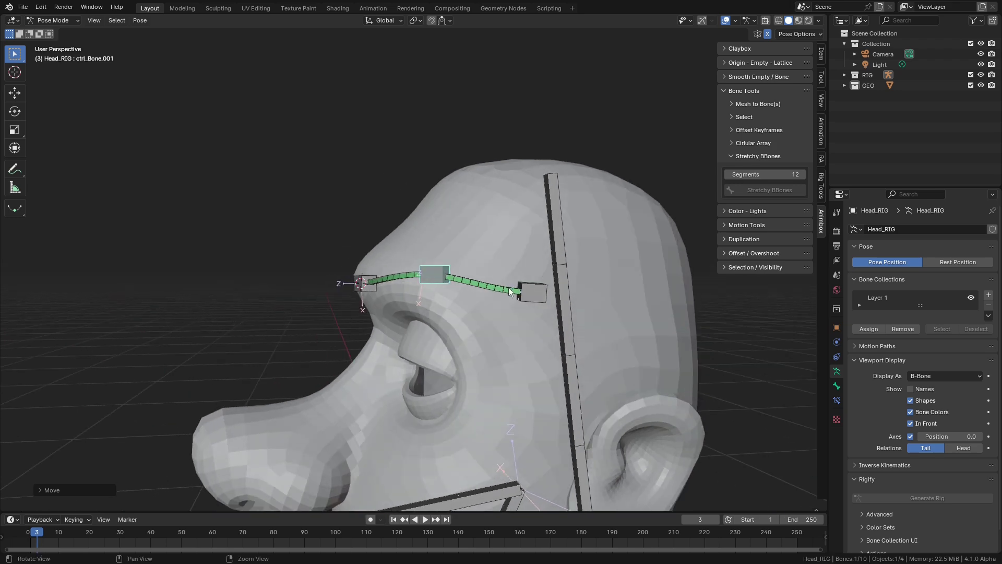
click(540, 294)
key(r)
click(568, 333)
middle_drag(568, 333, 449, 268)
click(362, 292)
Step: Apply the adjusted brow pose as the rest pose
click(141, 21)
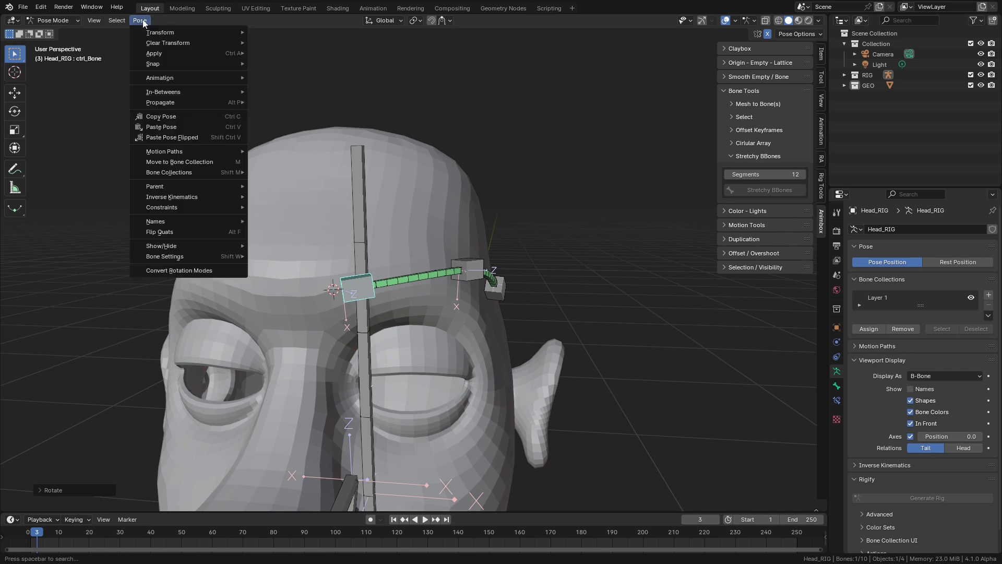
mouse_move(154, 54)
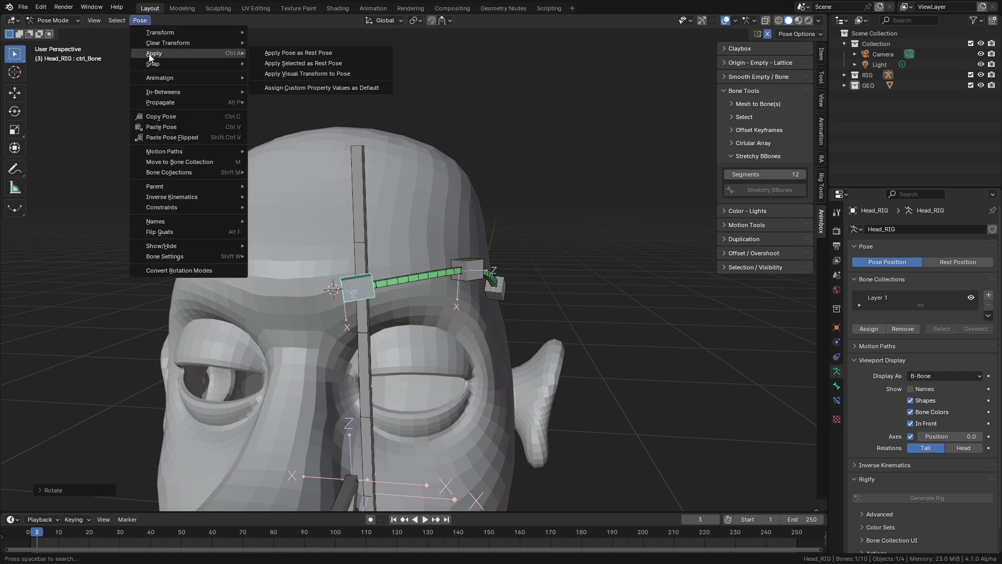
click(321, 54)
Step: In Edit Mode, parent the three brow controls to the head bone with Keep Offset
middle_drag(394, 159, 415, 243)
key(Tab)
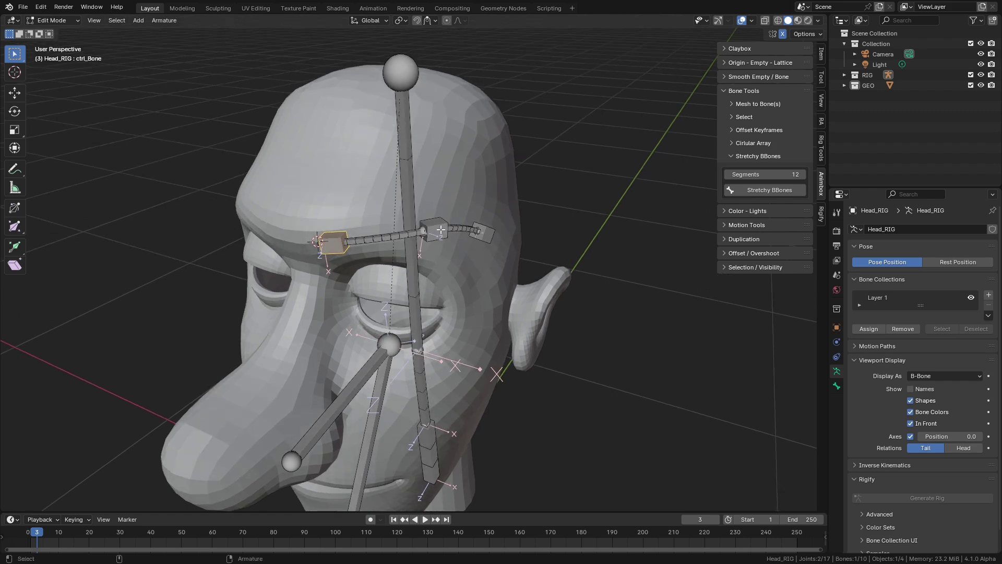
middle_drag(504, 238, 510, 257)
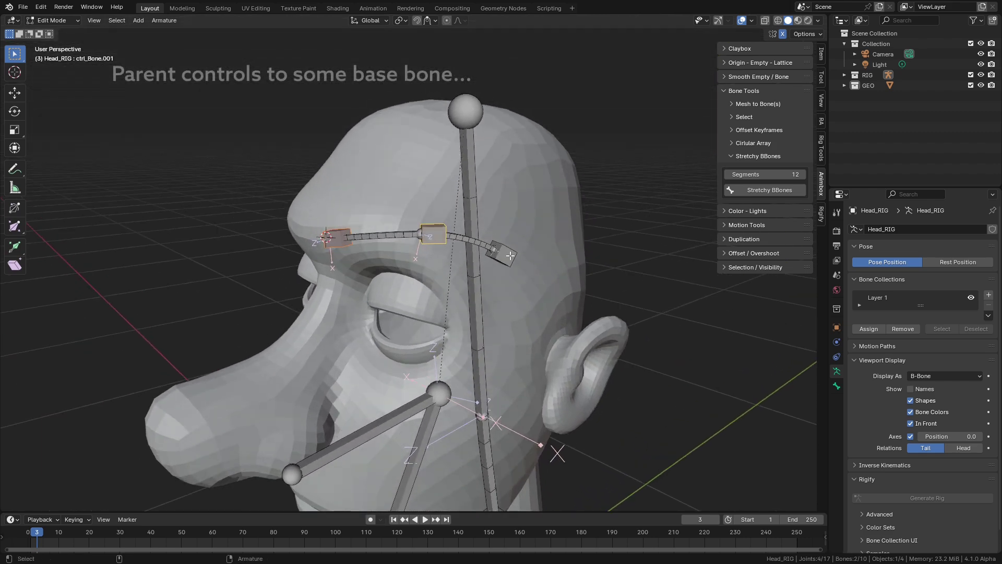
click(510, 257)
shift+click(453, 222)
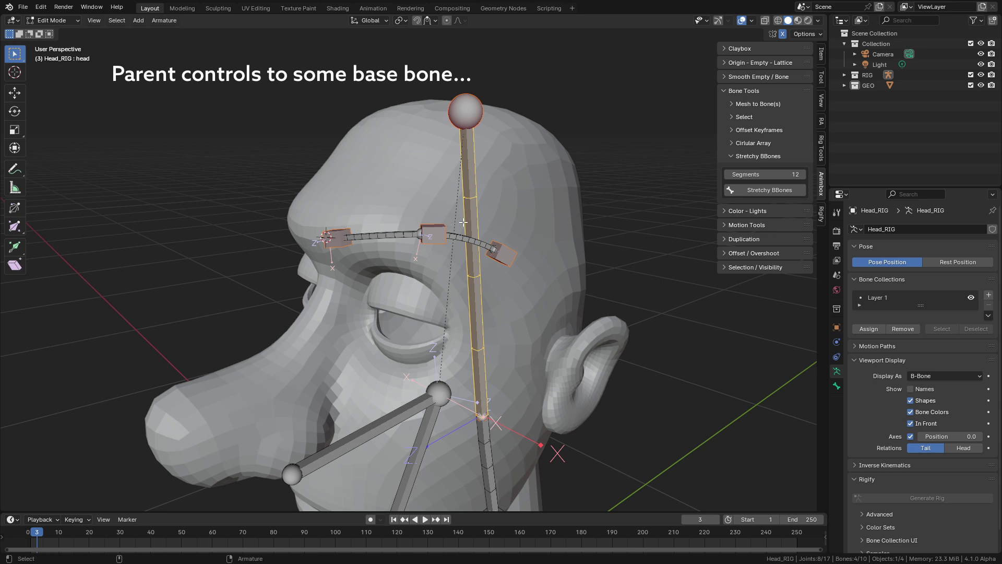
key(ctrl+p)
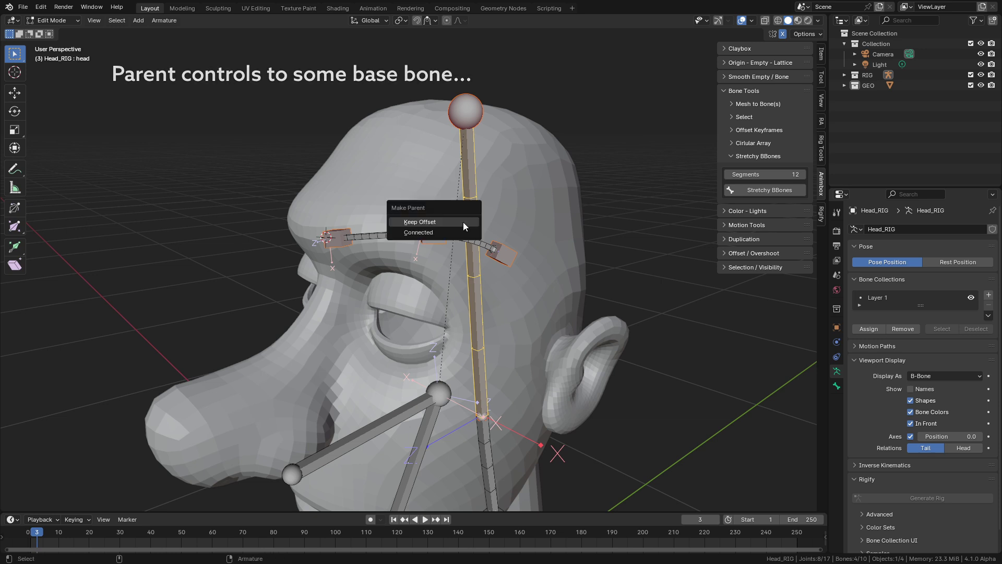
click(462, 223)
Step: Select all five brow bones and auto-name them Left/Right
middle_drag(461, 222, 437, 236)
click(380, 249)
middle_drag(380, 249, 532, 255)
shift+click(432, 249)
shift+click(503, 246)
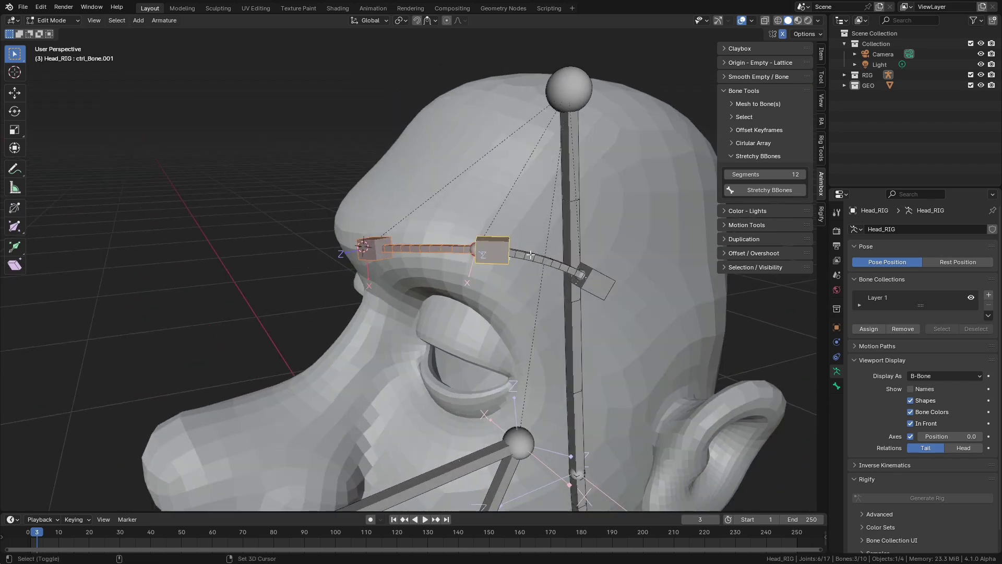
shift+click(529, 254)
shift+click(598, 277)
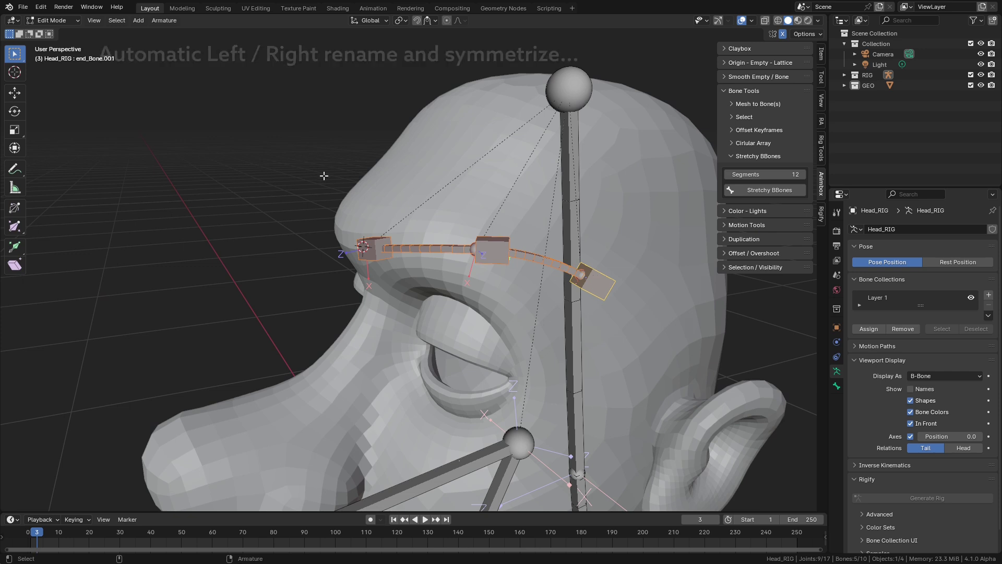
click(165, 20)
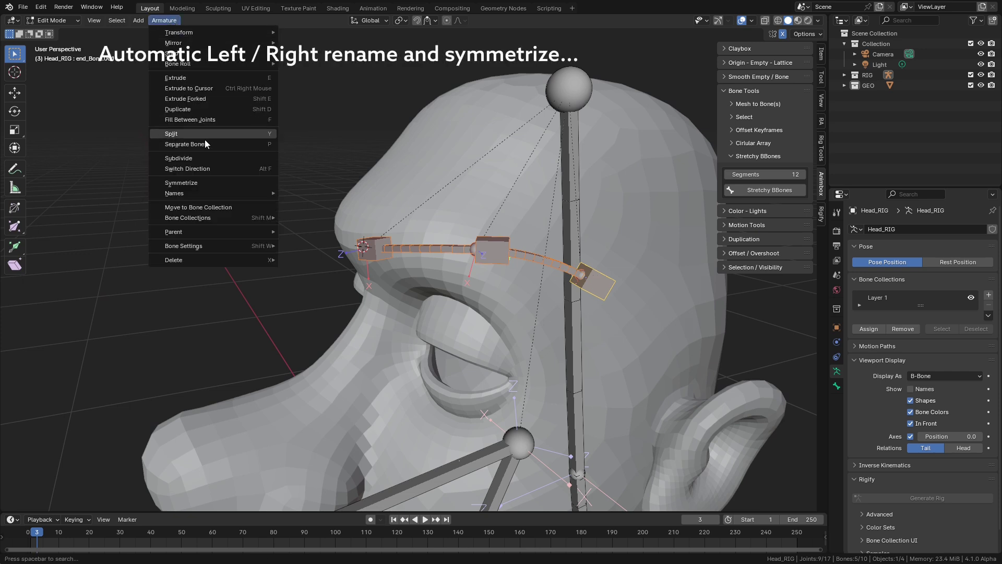
mouse_move(239, 192)
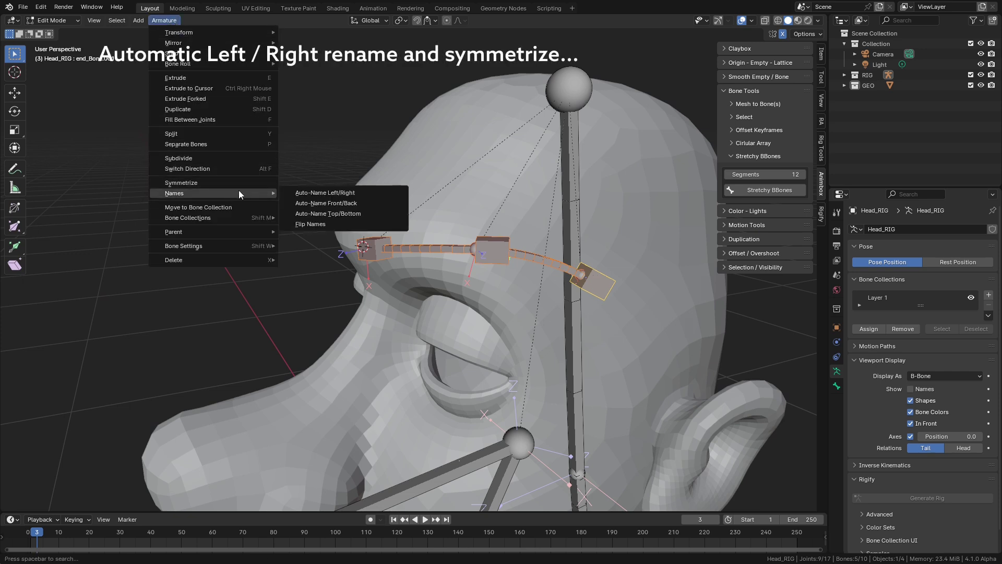
click(315, 195)
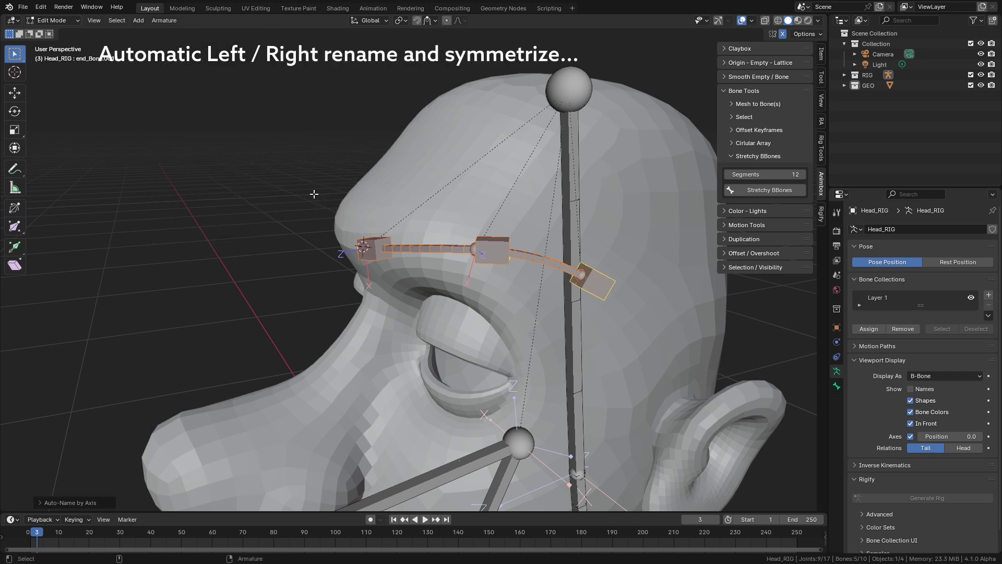
Step: Symmetrize the selected brow bones to the other side of the head
click(168, 20)
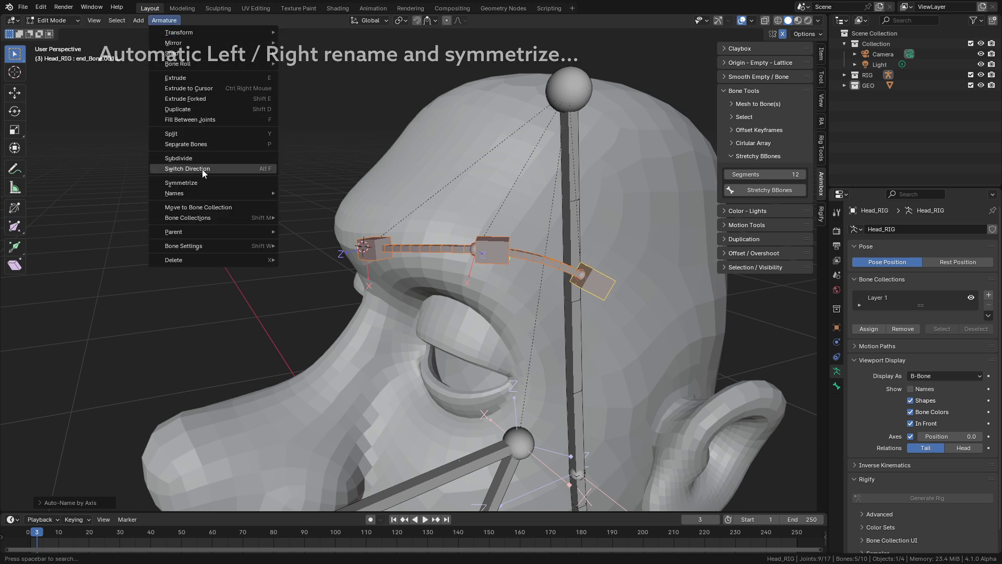
click(202, 183)
middle_drag(223, 174, 395, 162)
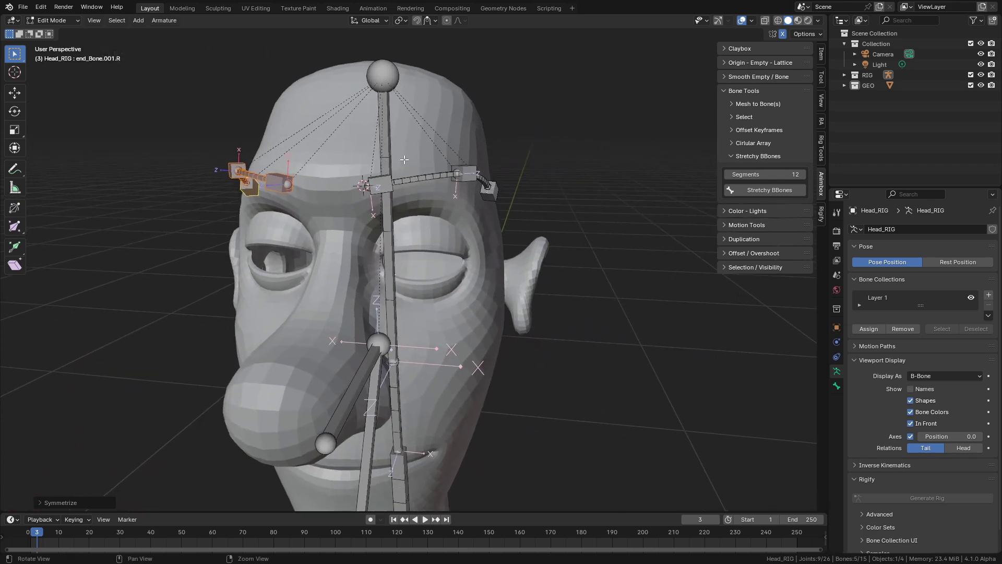
Step: Switch to Pose Mode and try moving the inner and middle left brow controls to test the mirrored brow rig
key(ctrl+Tab)
click(431, 227)
middle_drag(431, 227, 396, 189)
click(382, 177)
key(g)
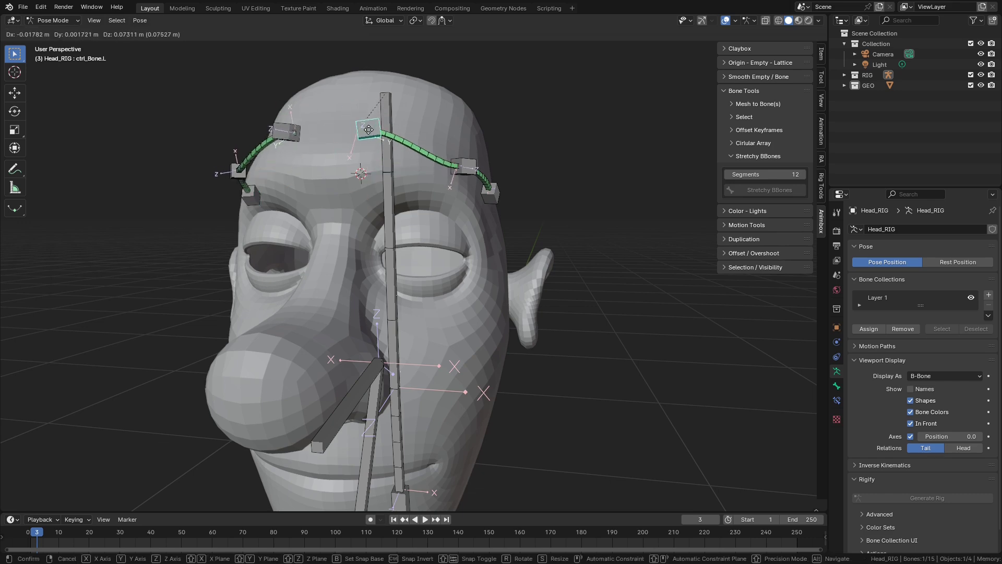
key(Escape)
middle_drag(549, 189, 516, 187)
click(475, 163)
key(g)
key(Escape)
middle_drag(494, 133, 694, 94)
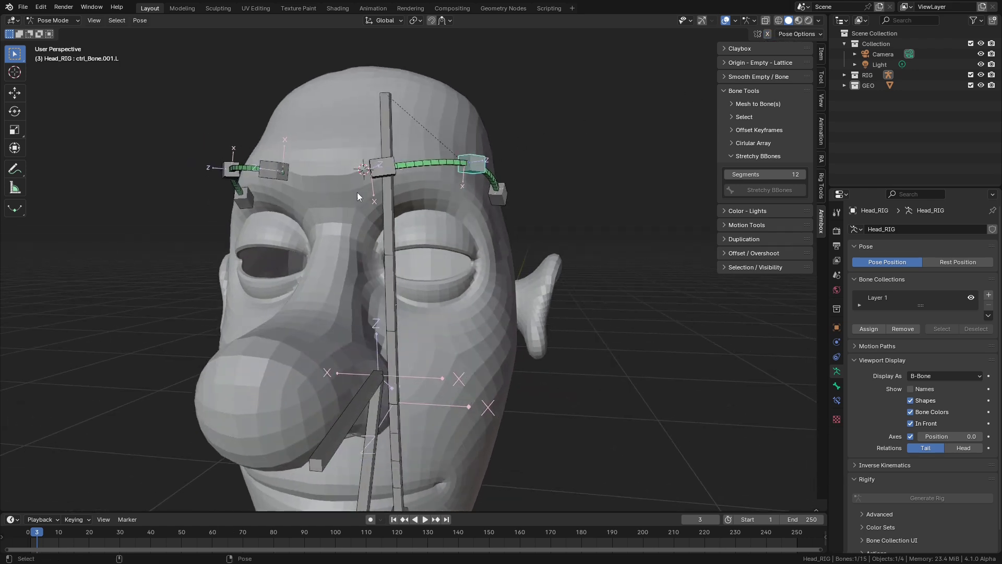
key(g)
key(Escape)
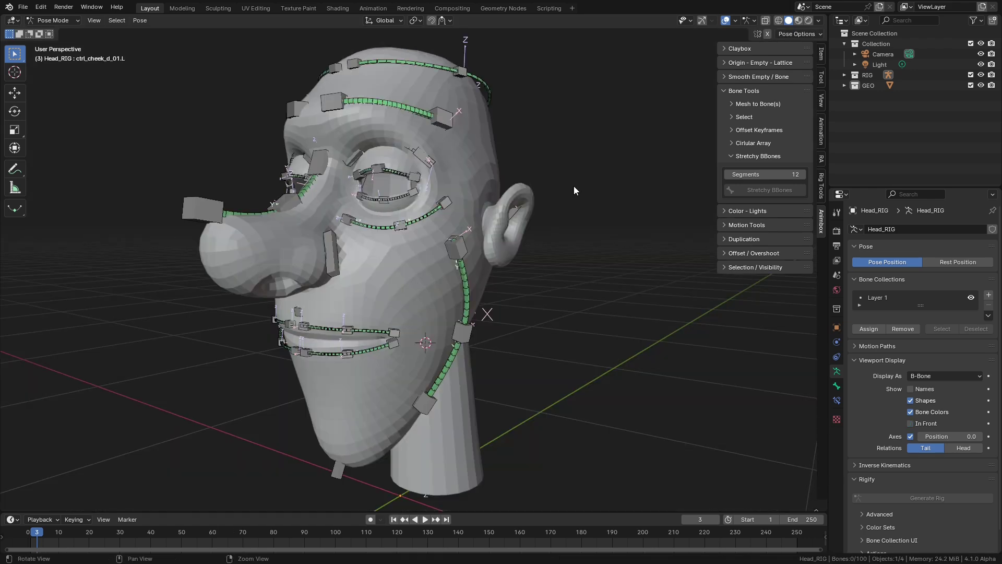
Step: Display the complete face rig in front of the head to inspect its bones, and turn that display off again
mouse_move(575, 186)
middle_down()
mouse_move(549, 185)
mouse_move(602, 184)
mouse_move(575, 185)
middle_up()
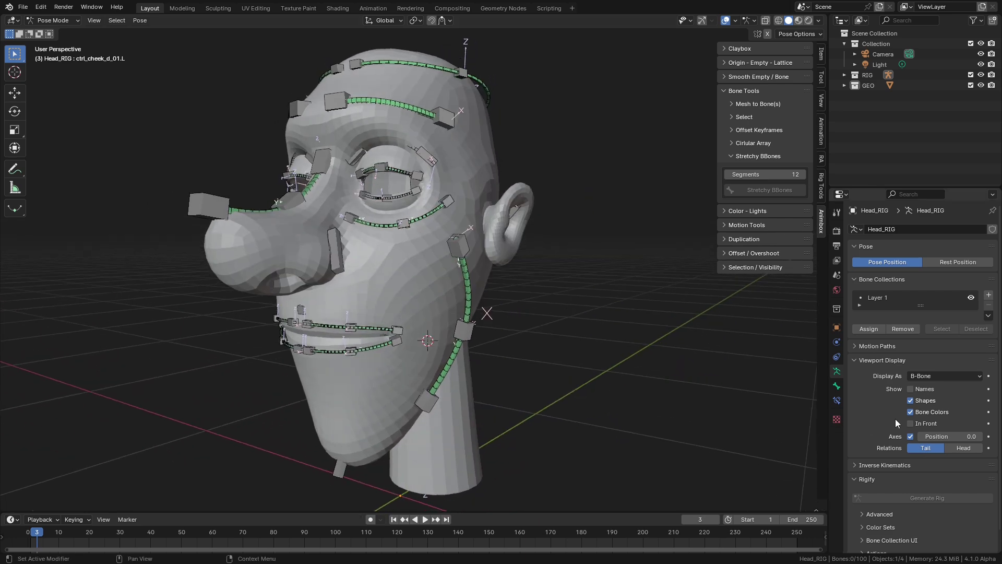
click(910, 423)
mouse_move(628, 278)
middle_down()
mouse_move(715, 267)
mouse_move(609, 273)
middle_up()
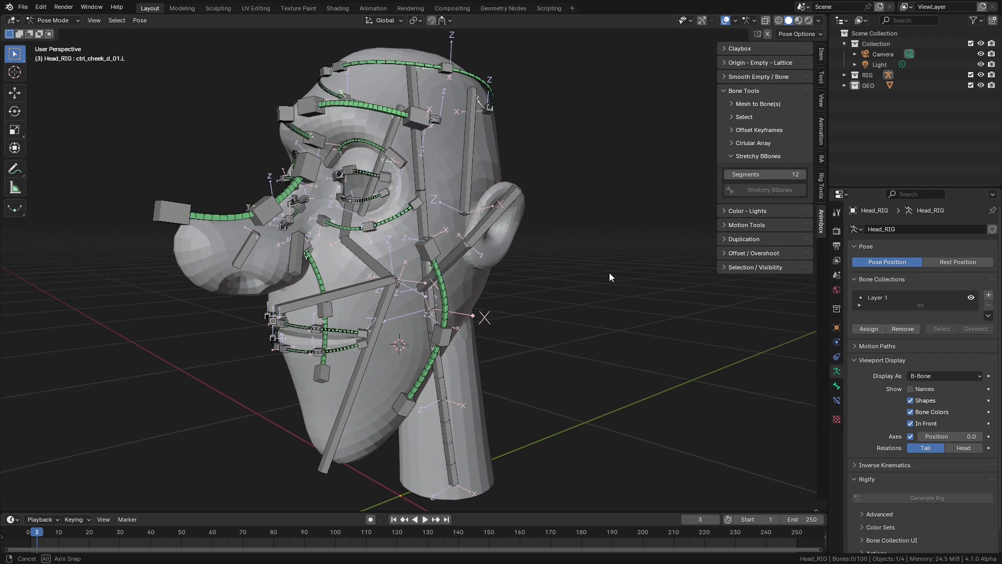
click(911, 424)
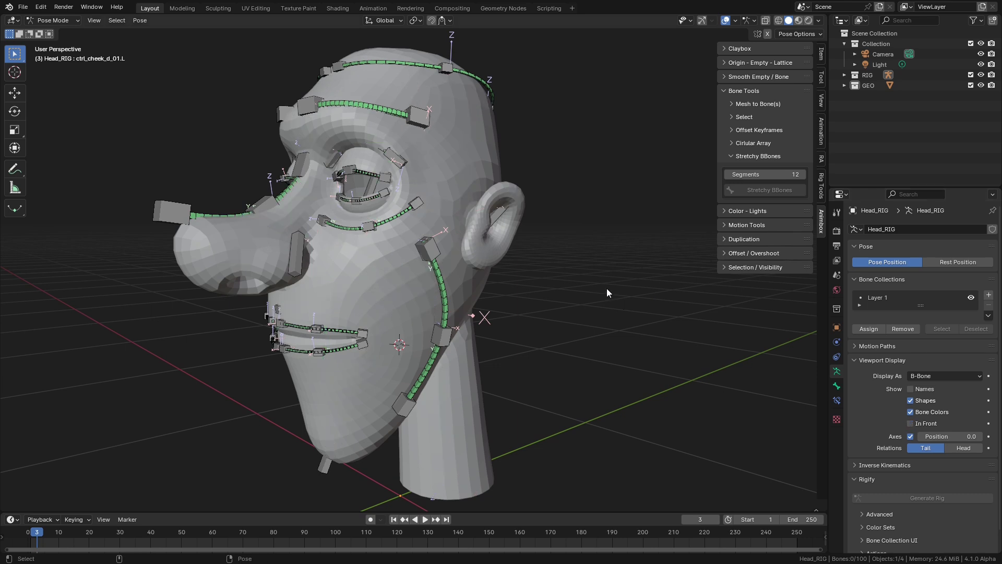
Step: In Object Mode, parent the head mesh to the face rig using Armature Deform With Automatic Weights
key(ctrl+Tab)
shift+click(513, 238)
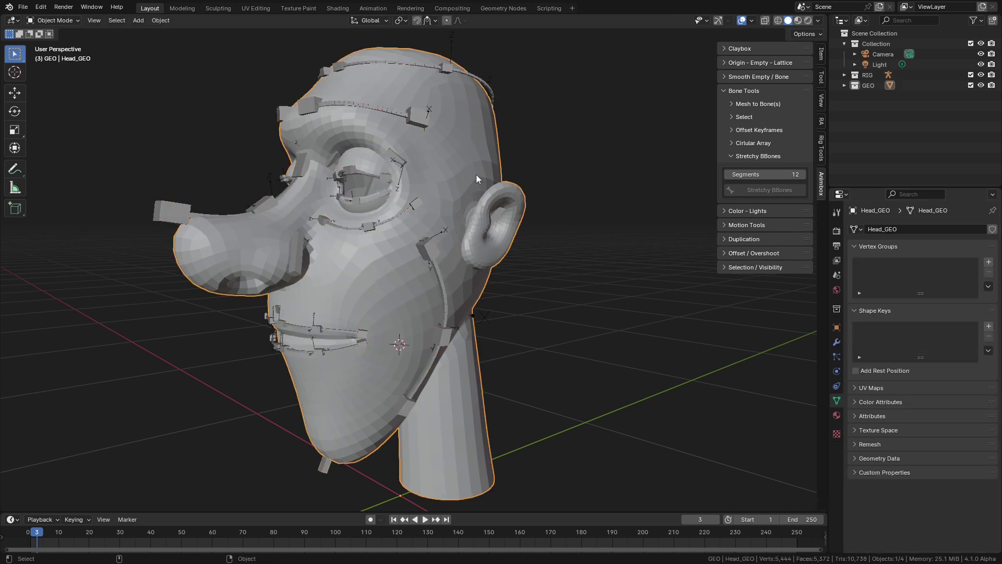
shift+click(412, 117)
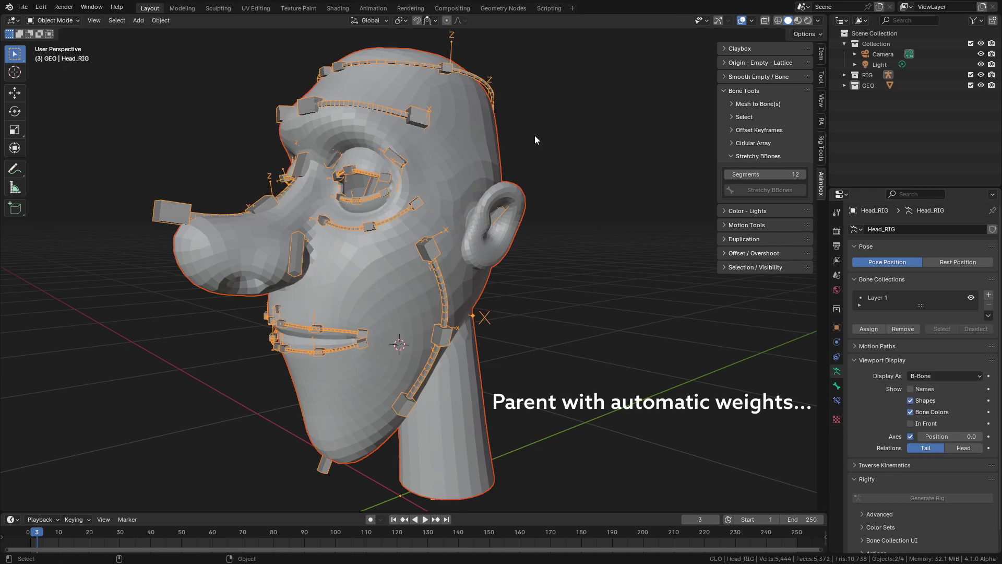
key(ctrl+p)
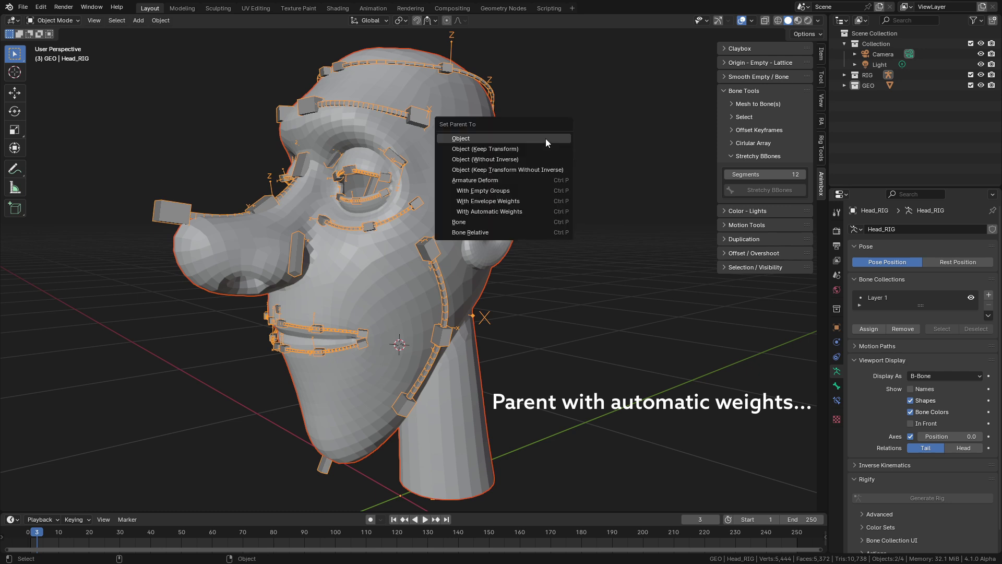
key(Down)
key(Down)
key(Down)
key(Down)
key(Down)
key(Down)
key(Down)
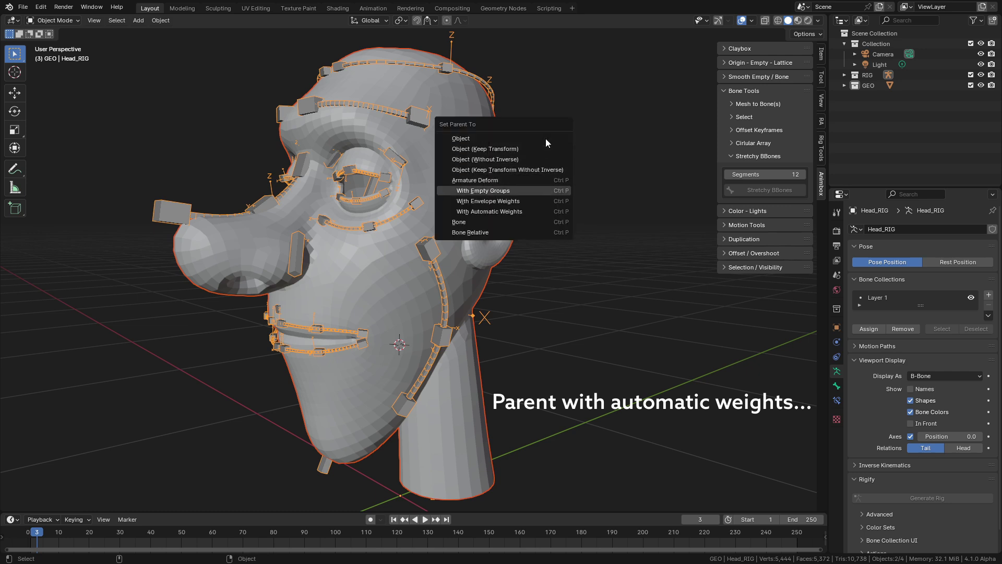
key(Return)
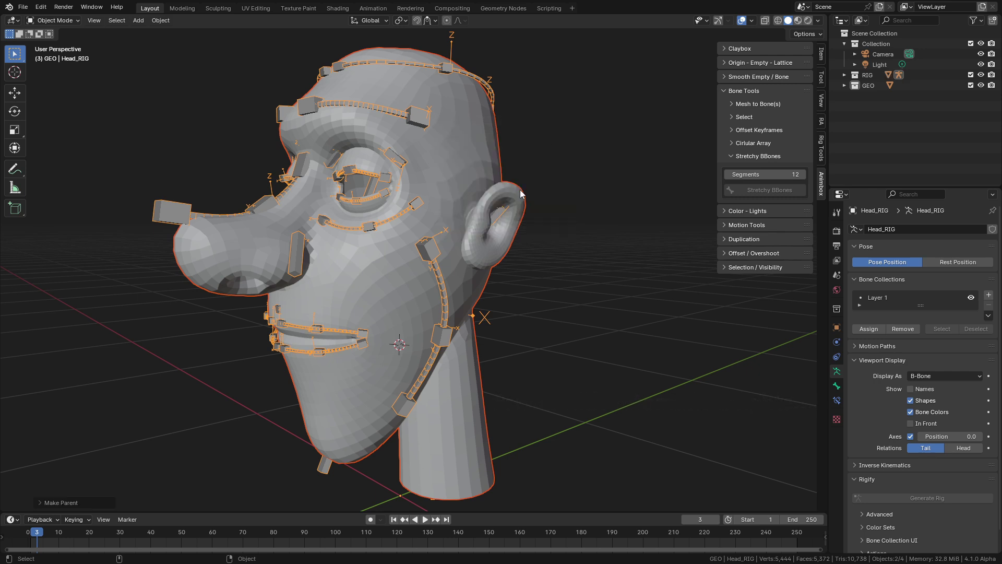
click(544, 202)
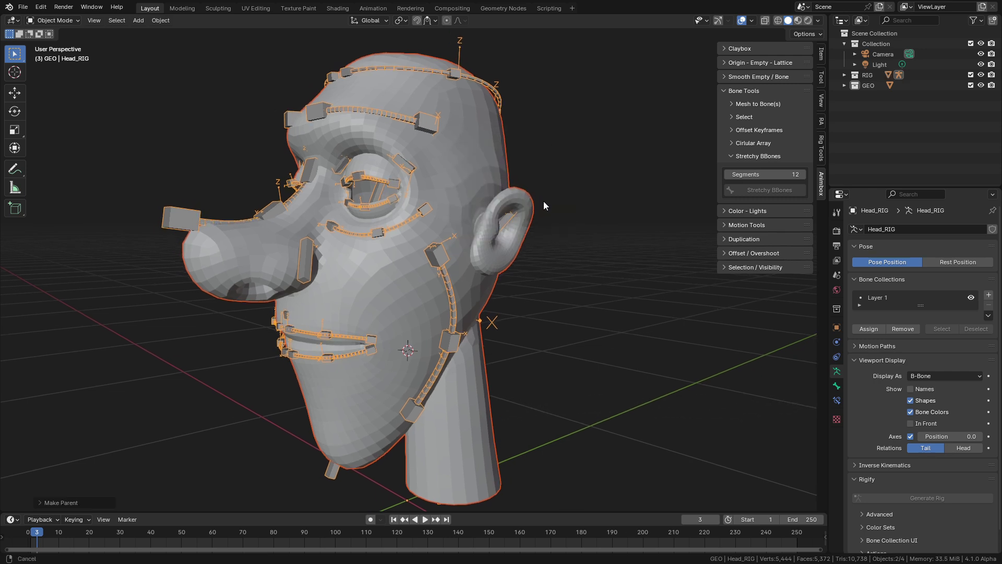
click(438, 259)
key(ctrl+Tab)
middle_drag(443, 201, 474, 214)
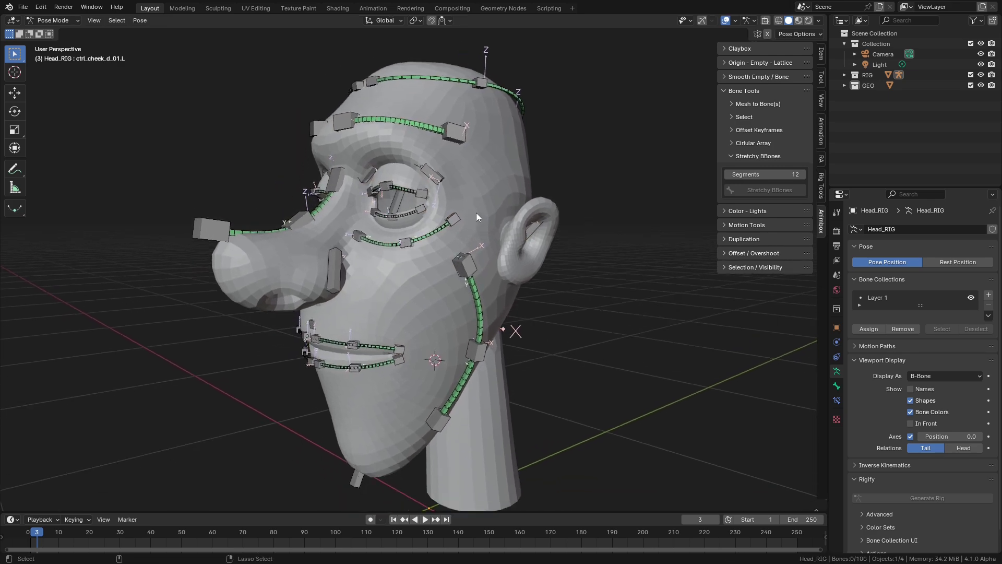
key(ctrl+Tab)
Step: Add a Subdivision Surface modifier to the head mesh
click(483, 189)
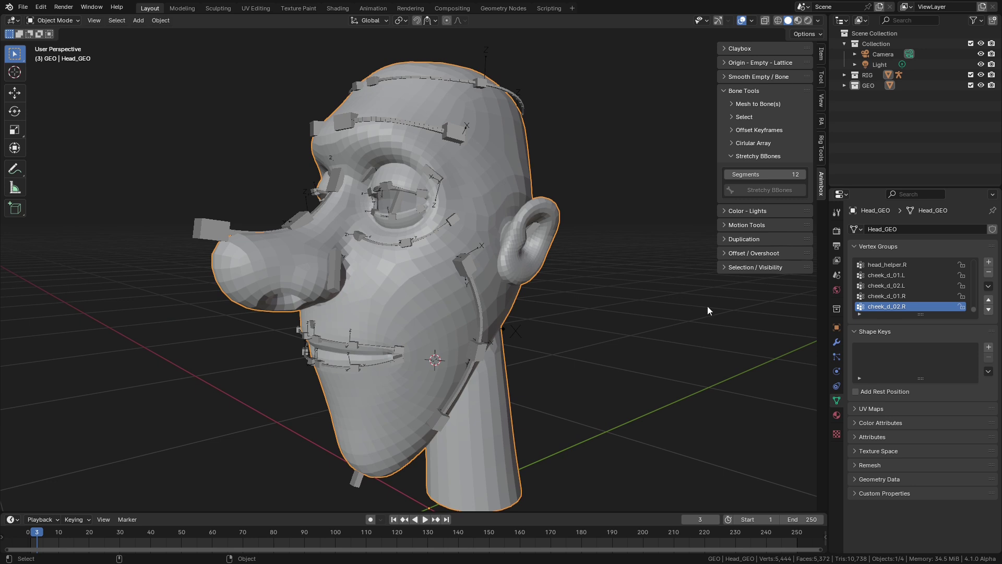
click(837, 342)
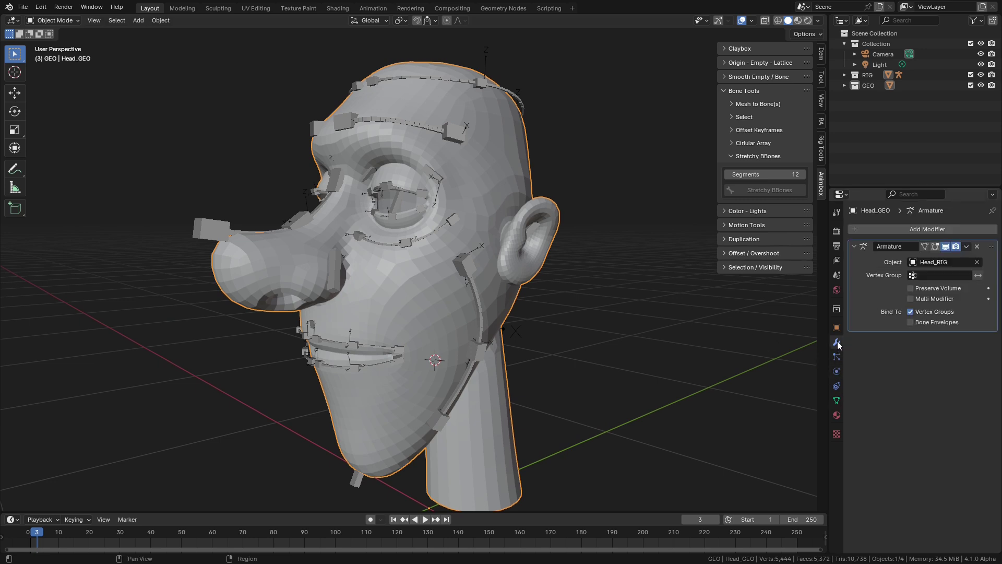
click(917, 230)
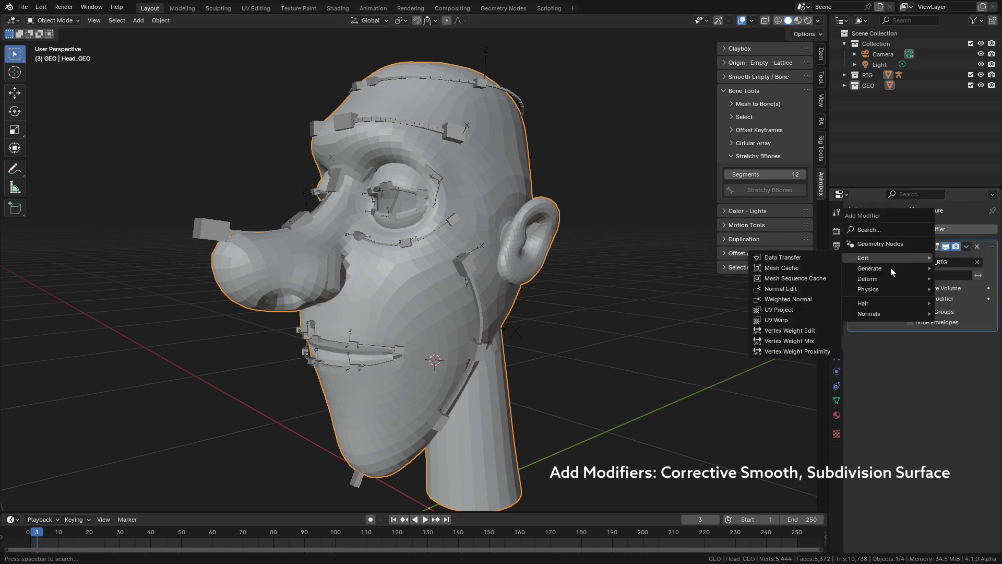
mouse_move(871, 269)
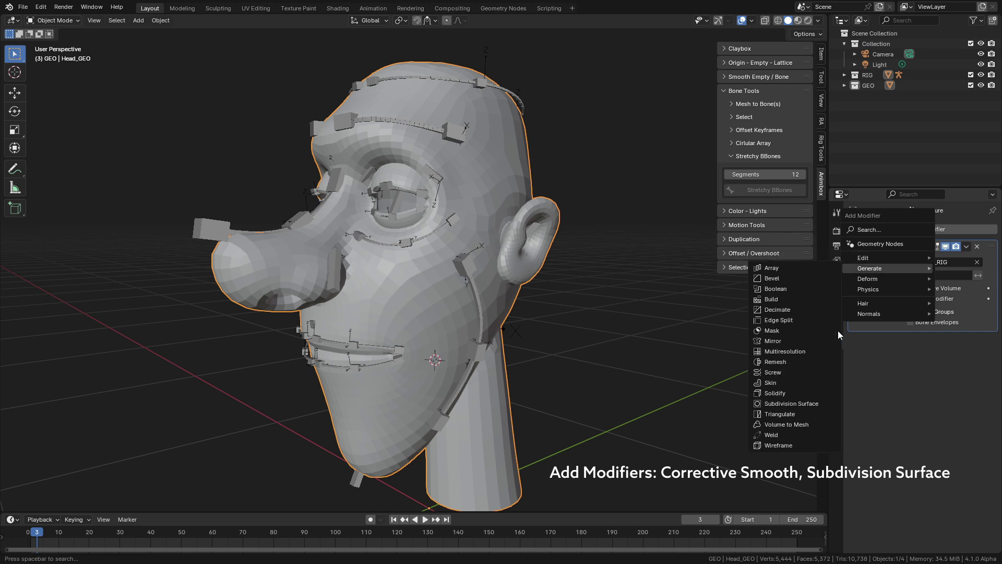
click(809, 405)
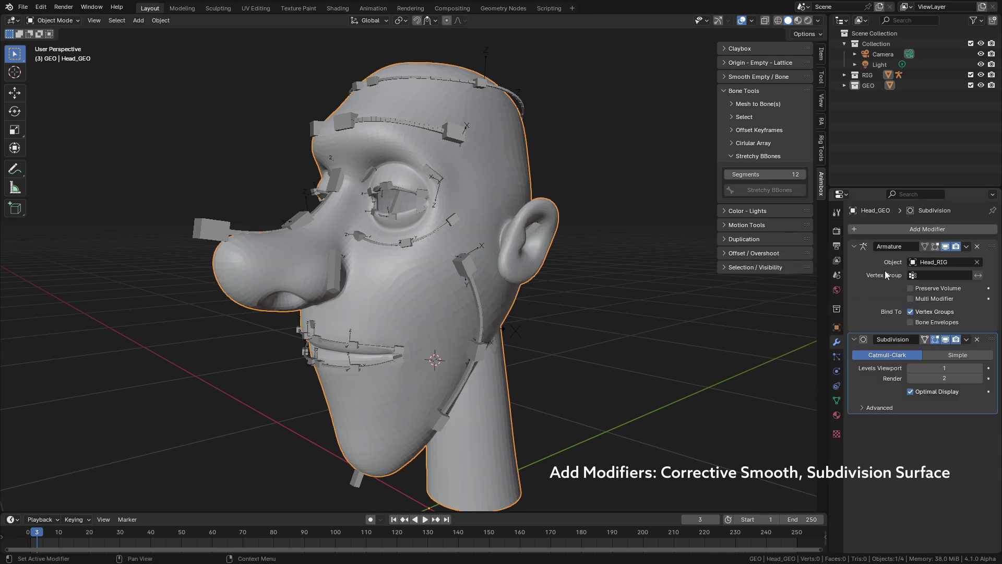
Step: Add a Smooth Corrective modifier to the head mesh, place it above the Subdivision modifier, and set its Repeat to 20
click(951, 230)
mouse_move(944, 230)
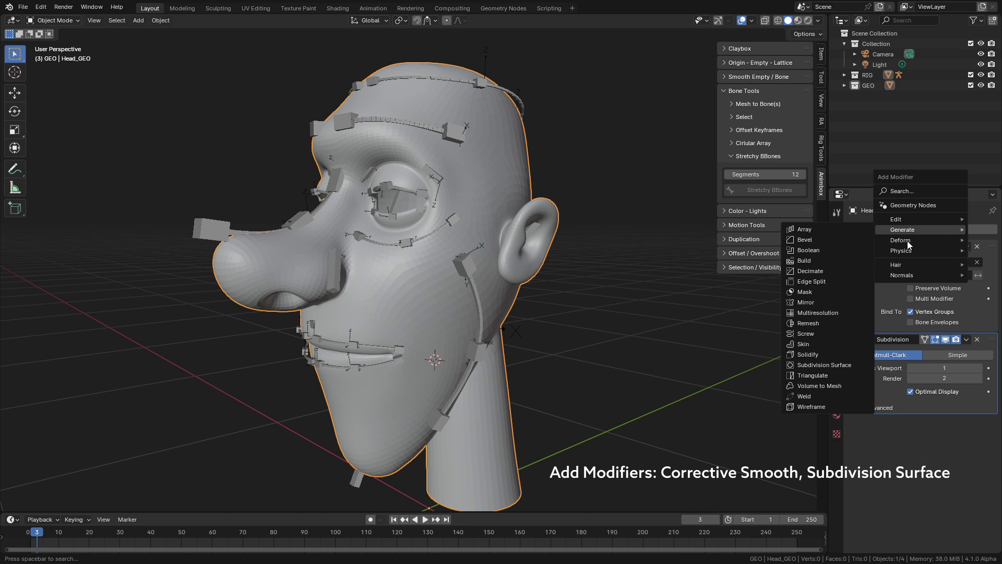
mouse_move(897, 243)
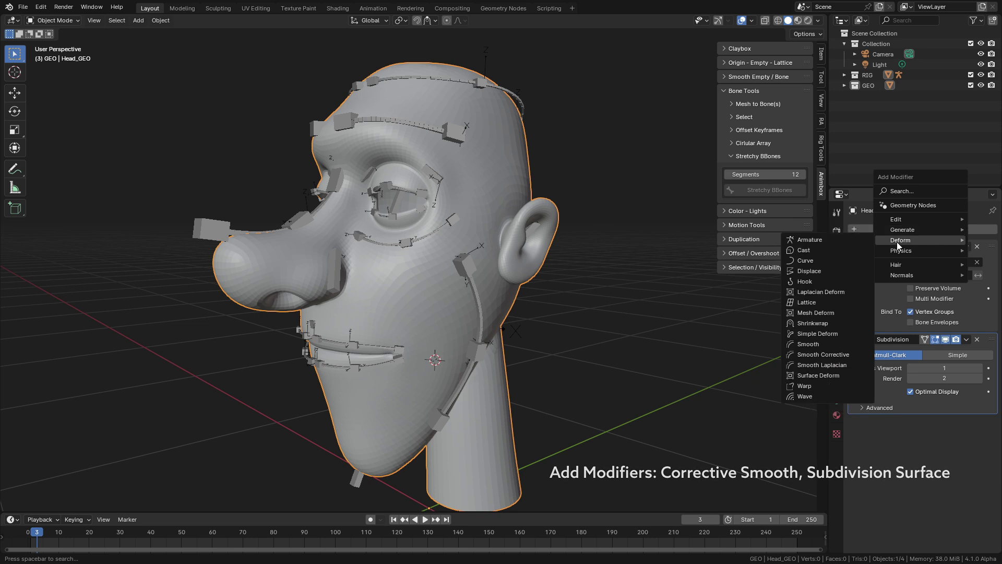
click(838, 355)
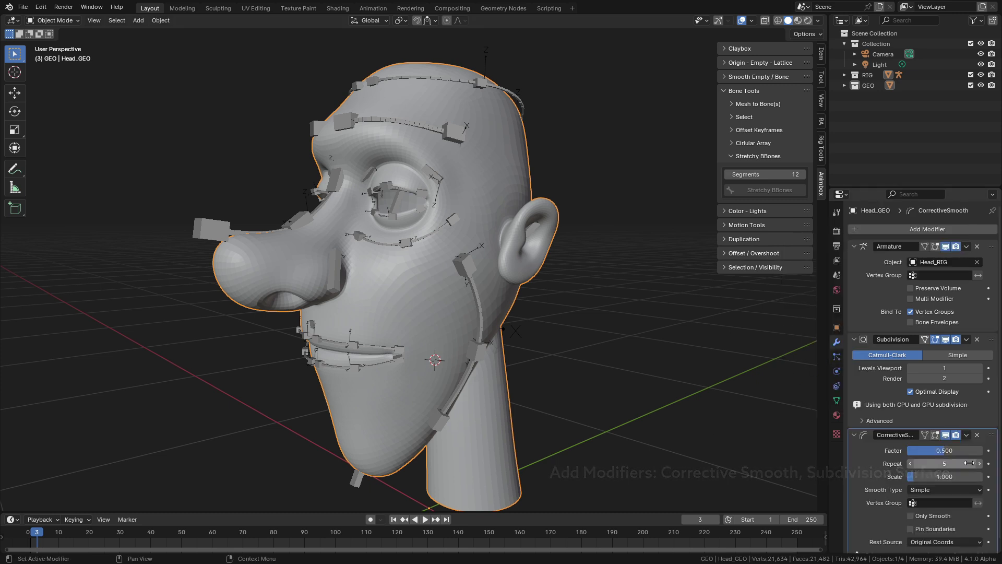
click(977, 340)
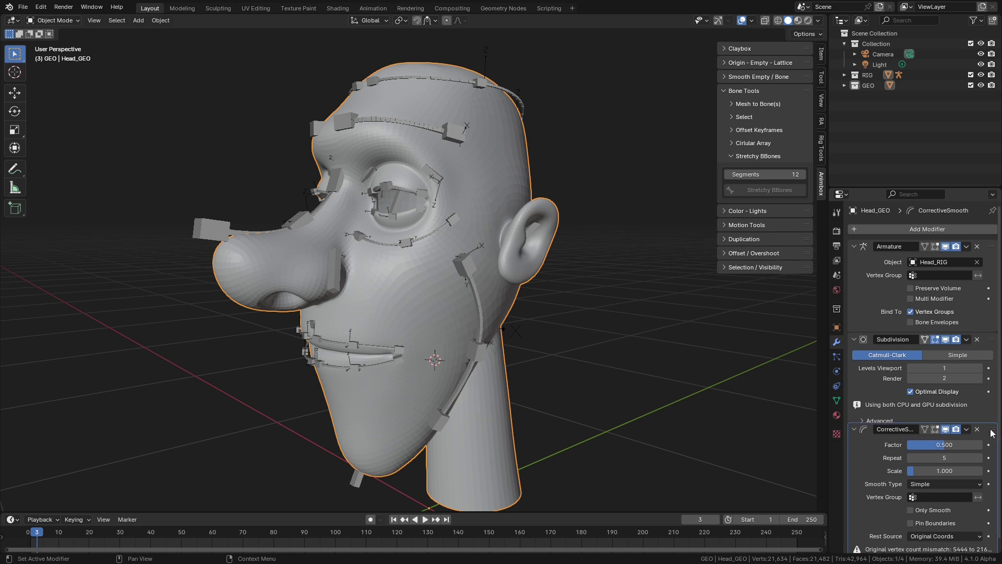
key(ctrl+1)
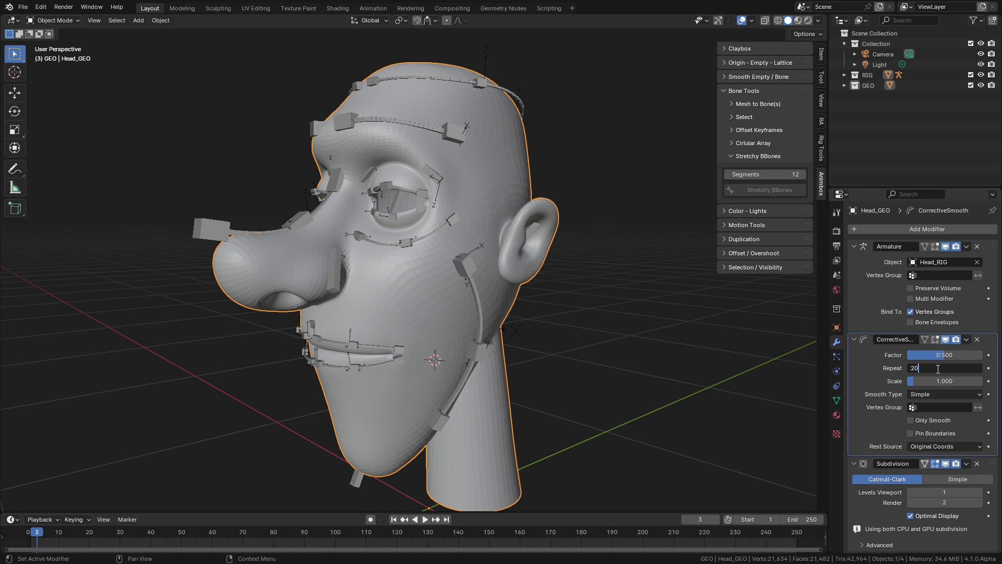
key(Return)
Step: Shade the head mesh smooth, and select the face rig and switch it to Pose Mode
mouse_move(486, 178)
middle_down()
mouse_move(497, 167)
mouse_move(468, 152)
mouse_move(469, 139)
mouse_move(349, 149)
mouse_move(365, 104)
middle_up()
right_click(496, 163)
key(Escape)
click(467, 140)
key(ctrl+Tab)
Step: Try moving the inner left brow control to test the skin deformation, with and without the viewport overlays
click(362, 99)
key(g)
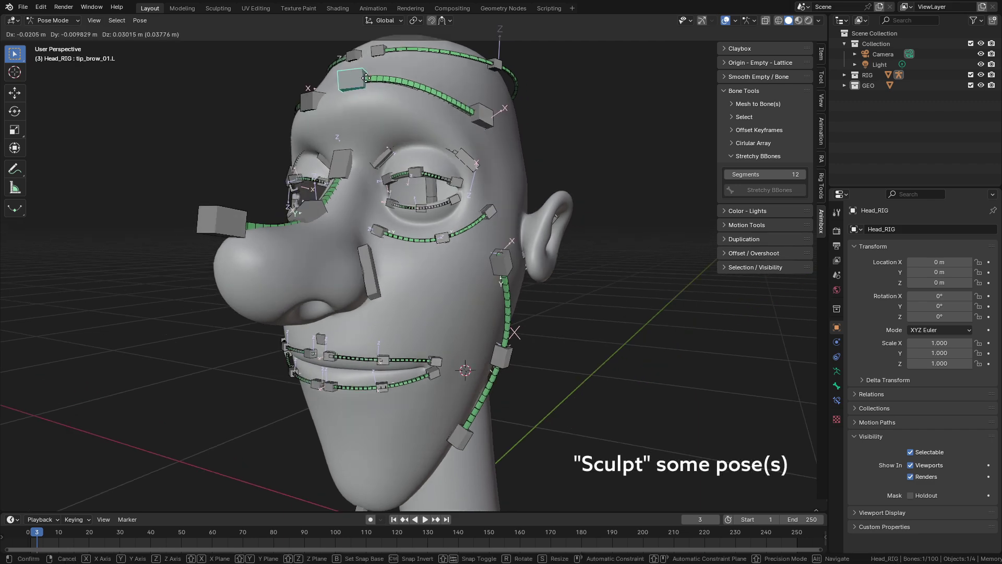
click(394, 165)
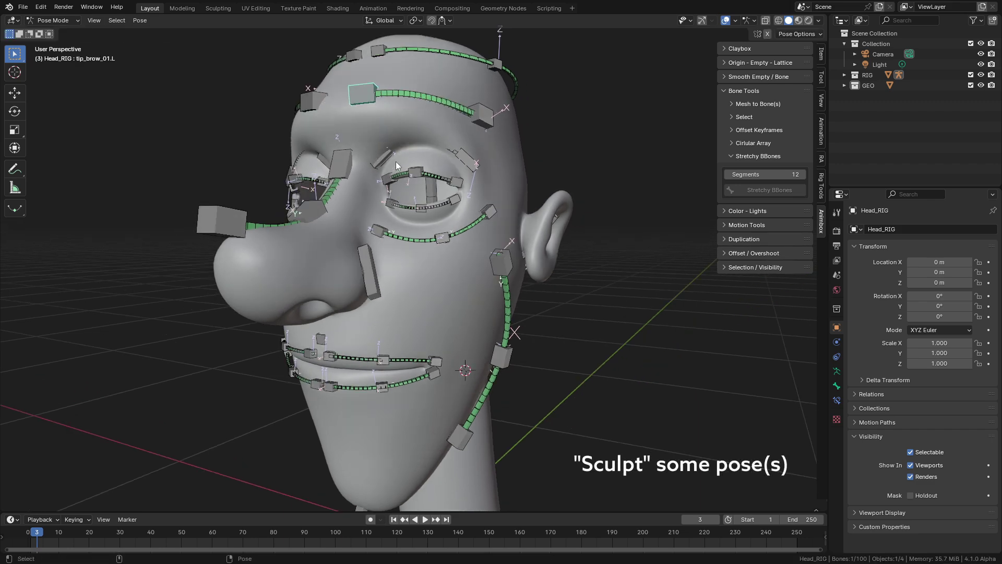
key(shift+alt+z)
key(g)
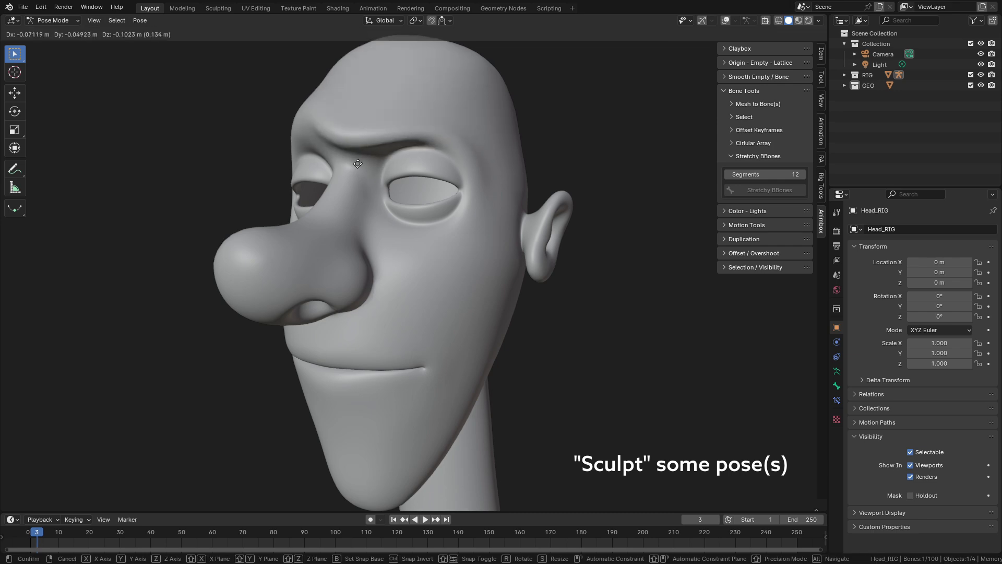
click(360, 139)
mouse_move(360, 134)
middle_down()
mouse_move(399, 174)
mouse_move(421, 140)
middle_up()
key(z)
Step: Lower the left upper eyelid's middle control over the eye, and rotate and move its outer corner control to follow
click(459, 100)
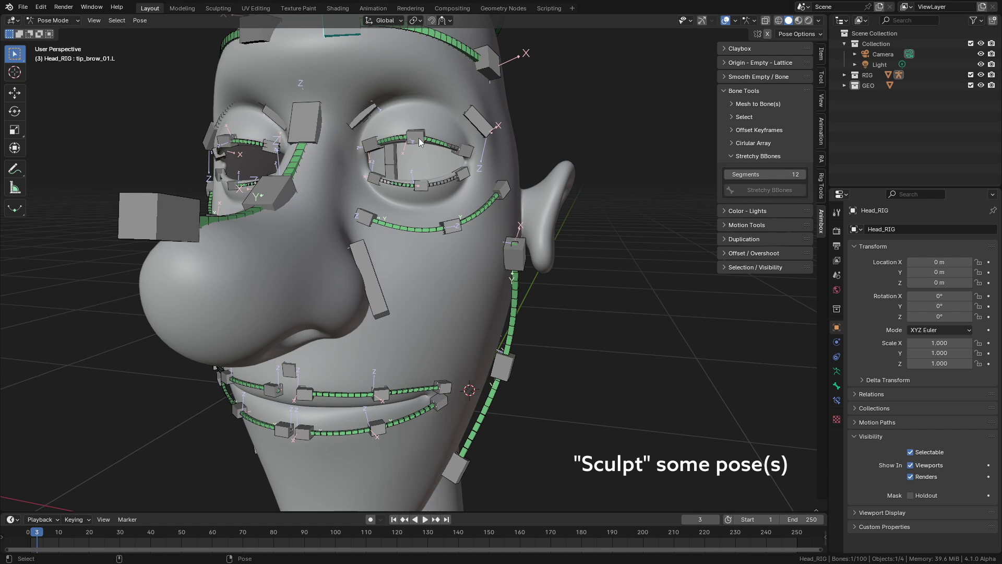
key(g)
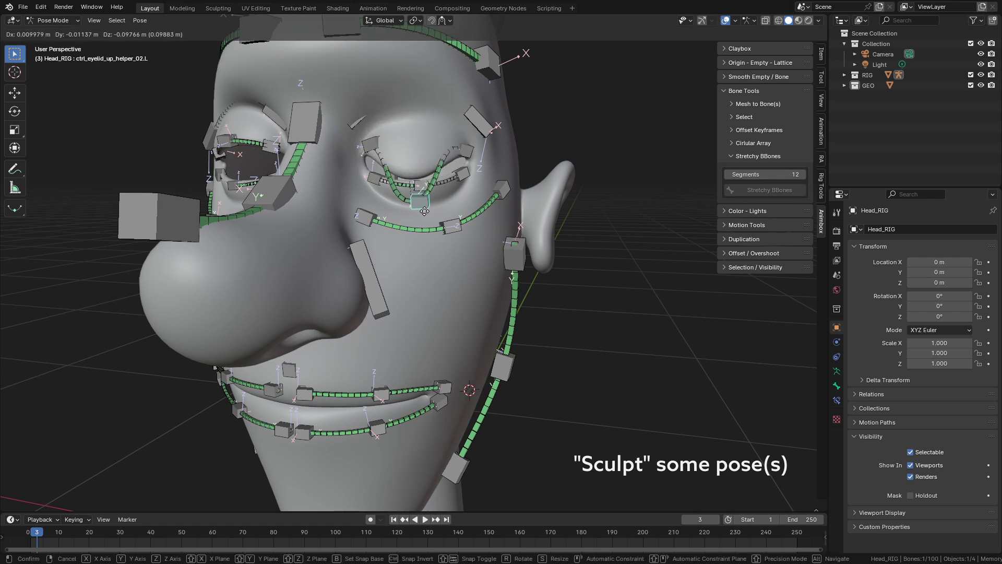
click(448, 187)
middle_drag(490, 170, 493, 180)
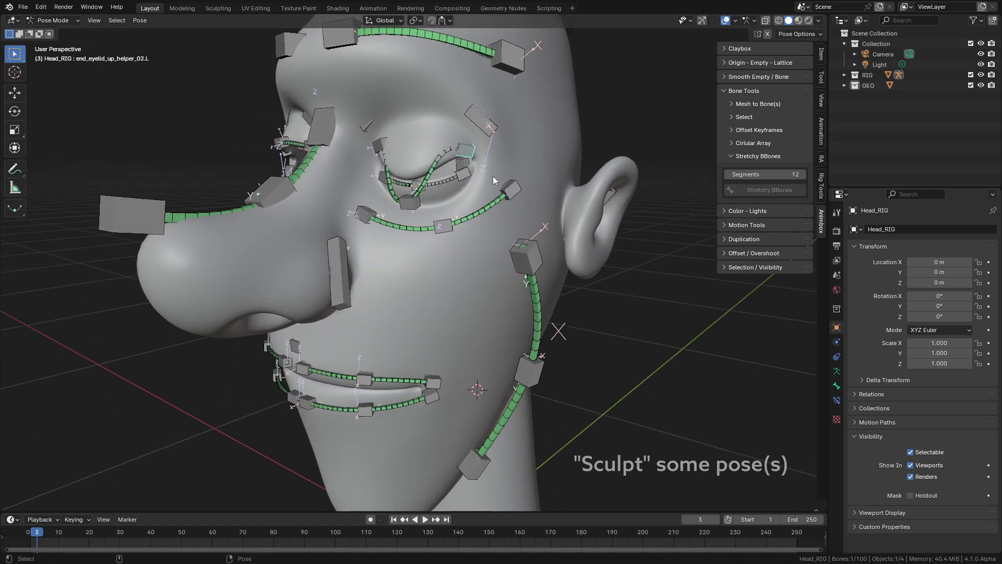
key(r)
click(501, 167)
key(g)
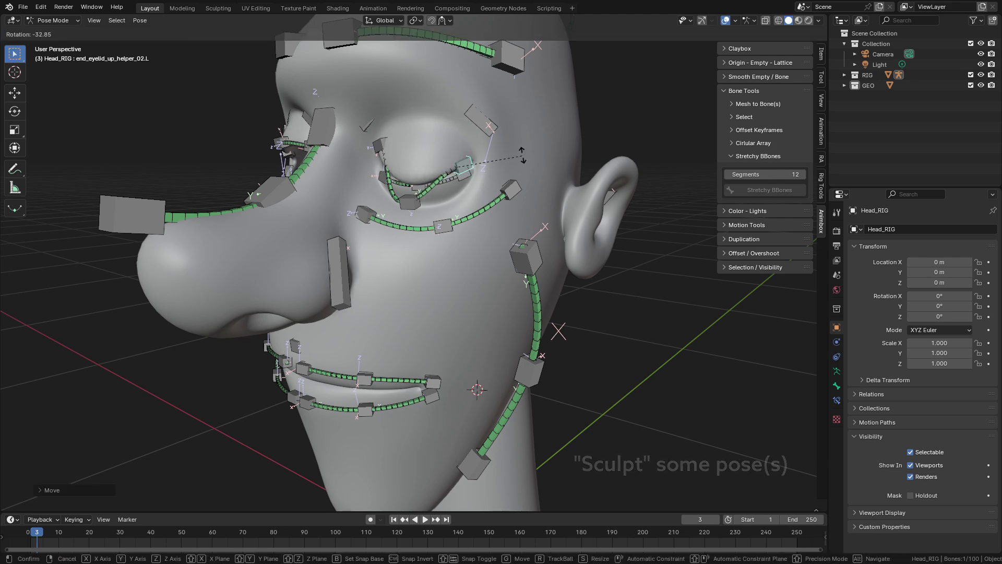
click(514, 165)
Step: Rotate the left upper eyelid's inner corner control downward and raise the middle control slightly to even out the closed lid
middle_drag(514, 164, 397, 164)
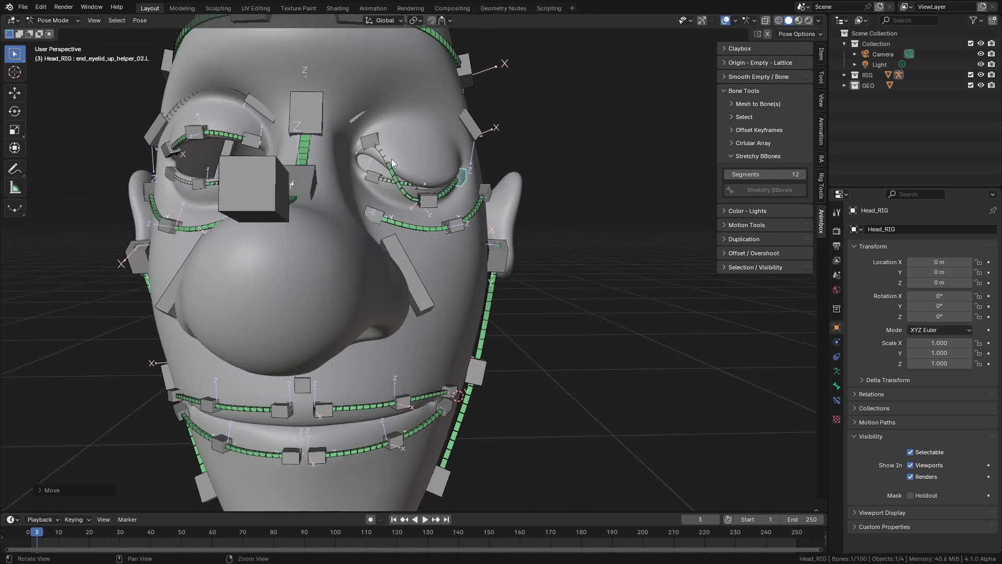
click(374, 146)
key(r)
click(495, 164)
key(r)
click(440, 223)
key(g)
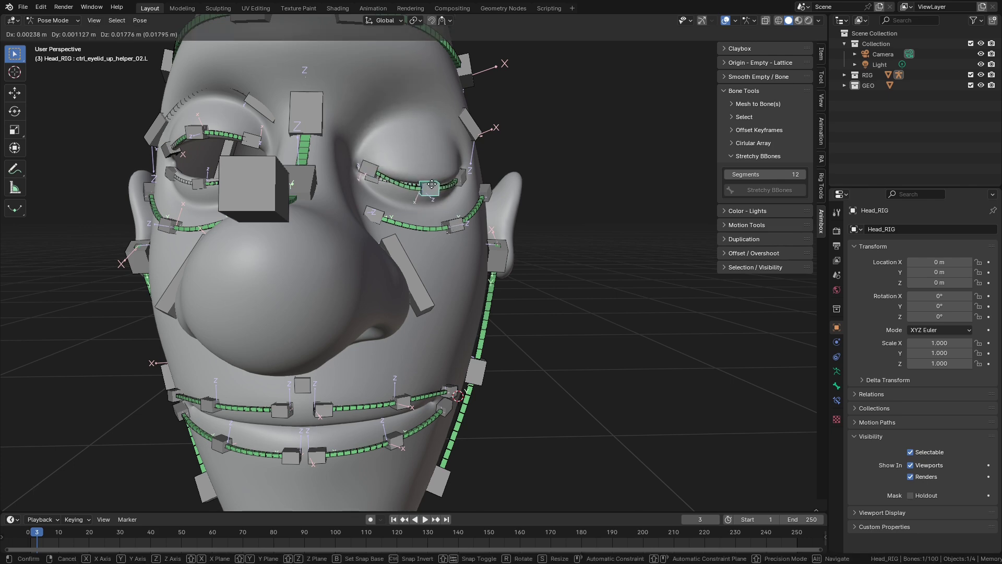
click(431, 187)
Step: Refine the rotation and position of the left upper eyelid's middle control from the side, checking the closed eye without overlays
mouse_move(431, 186)
middle_down()
mouse_move(396, 177)
mouse_move(506, 170)
mouse_move(425, 199)
mouse_move(456, 205)
mouse_move(453, 233)
mouse_move(455, 177)
mouse_move(503, 196)
mouse_move(425, 197)
mouse_move(399, 239)
mouse_move(487, 230)
mouse_move(448, 212)
mouse_move(440, 256)
middle_up()
key(r)
click(511, 160)
key(g)
click(516, 155)
key(z)
click(518, 106)
key(g)
click(473, 188)
scroll(426, 196, up, 2)
key(shift+alt+z)
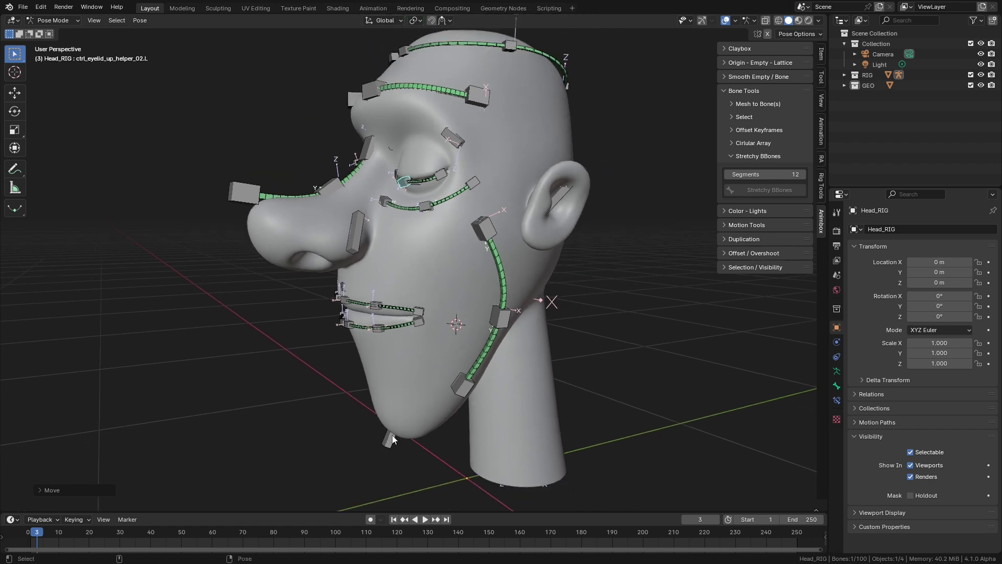
Step: Rotate the jaw bone to open the mouth wide and adjust its position
middle_drag(525, 362, 462, 336)
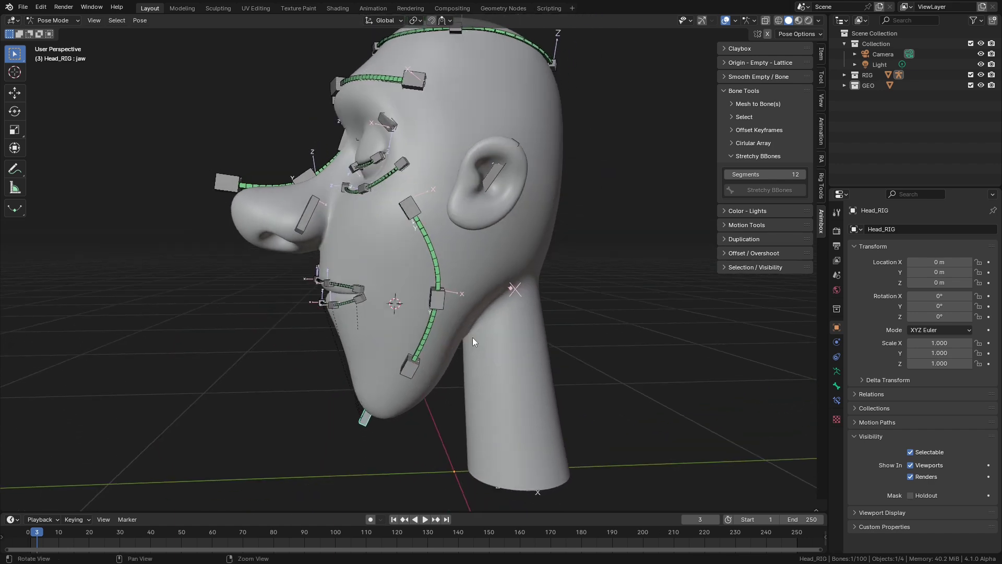
key(g)
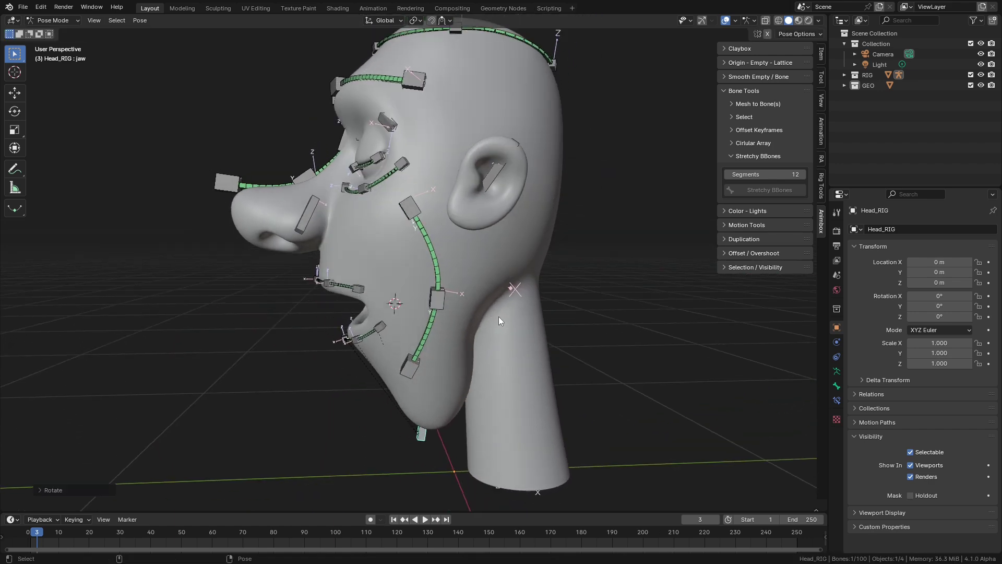
click(493, 329)
middle_drag(491, 332, 440, 331)
scroll(446, 315, up, 3)
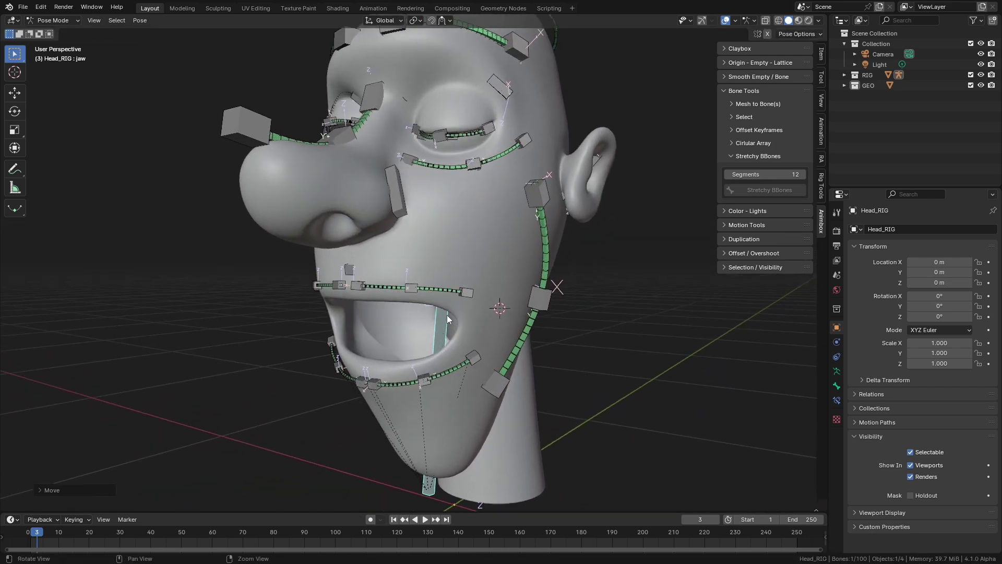
Step: Raise the left upper-lip corner control toward the cheek and adjust its rotation for a one-sided smile
key(g)
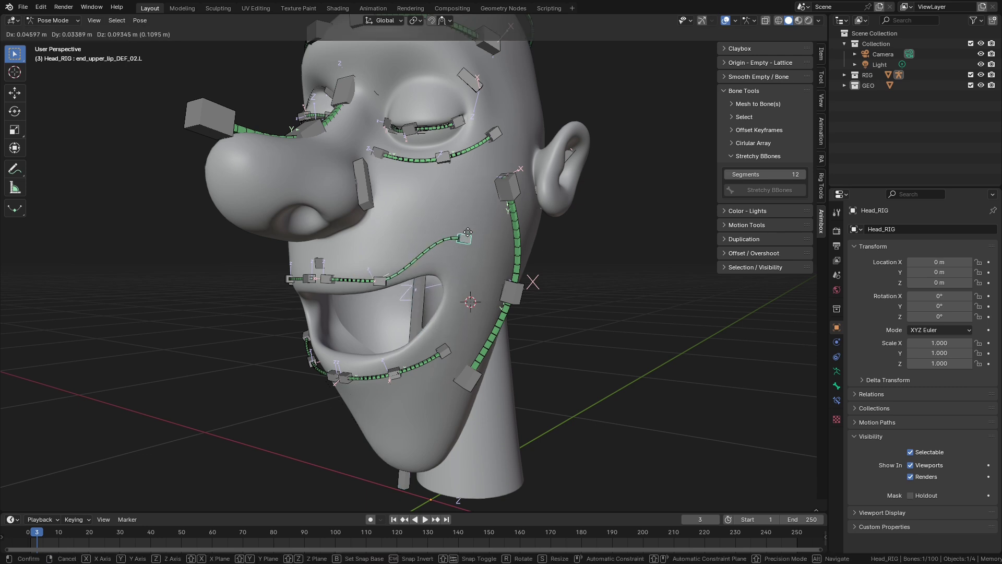
click(465, 205)
key(r)
click(526, 193)
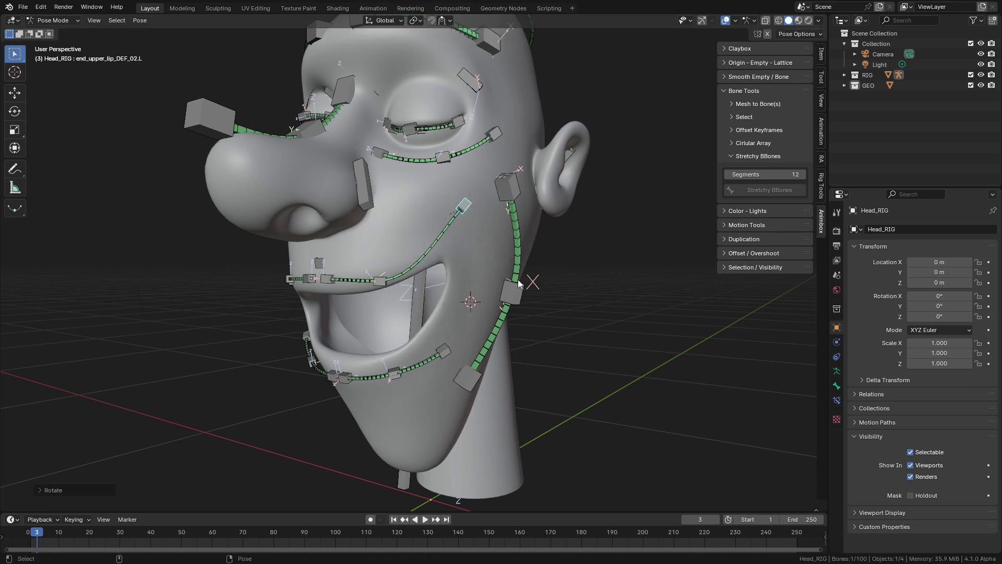
Step: Move the middle, upper and lower controls of the left cheek chain outward to widen the cheek
key(g)
click(550, 258)
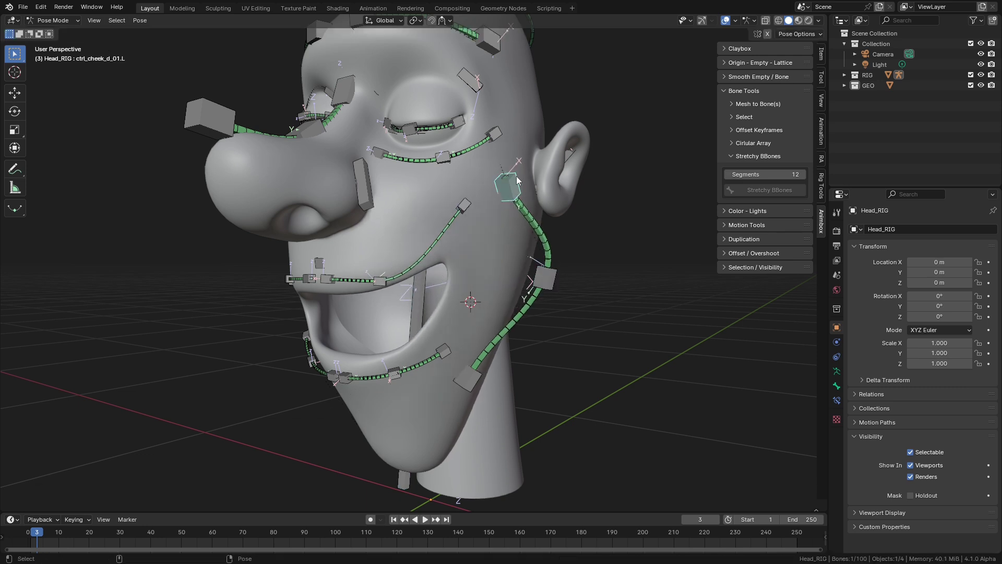
key(g)
click(545, 173)
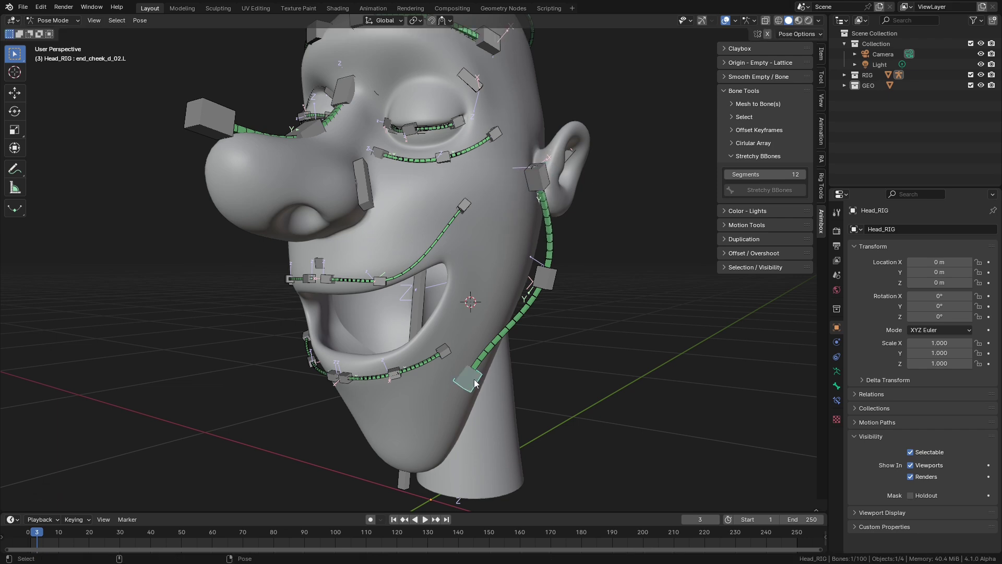
key(g)
click(493, 381)
middle_drag(496, 380, 485, 346)
middle_drag(500, 227, 507, 261)
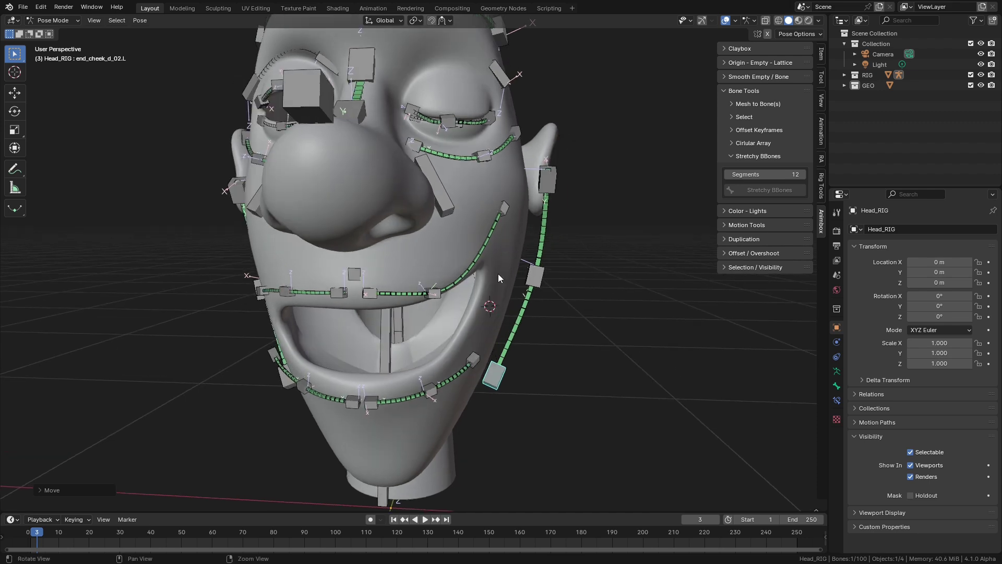
Step: Shift the left lower-lip corner control and the neighbouring middle lip control slightly inward
click(474, 359)
key(g)
click(451, 389)
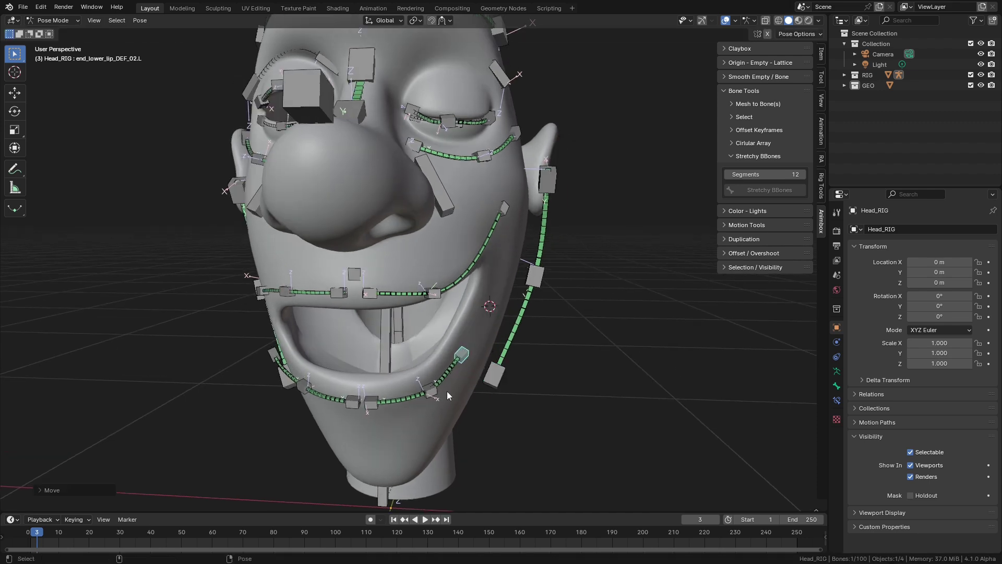
click(430, 389)
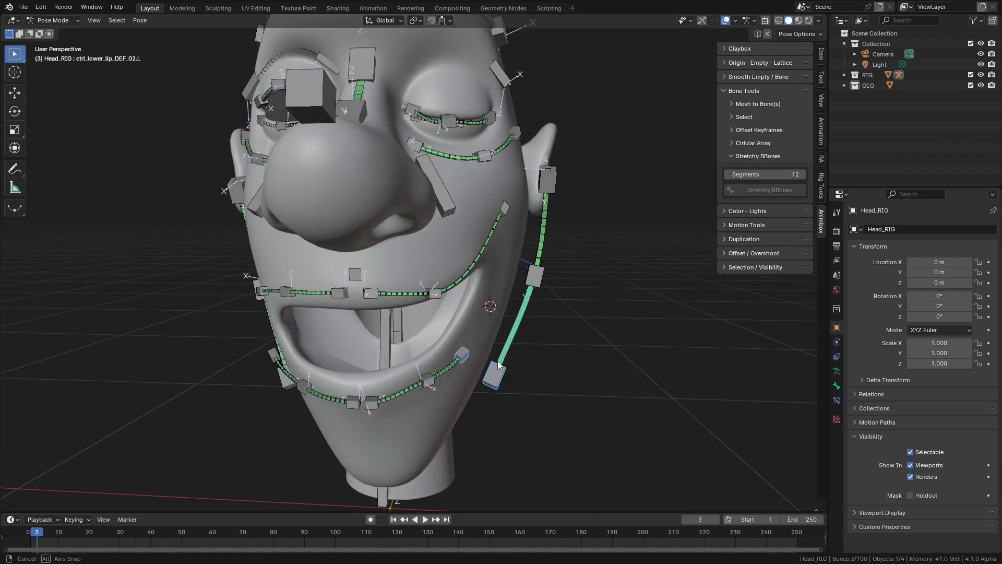
Step: Raise and rotate the left lower-lip corner control, and rotate the middle left lower-lip control to smooth the smile curve
middle_drag(497, 361, 429, 359)
click(438, 348)
key(g)
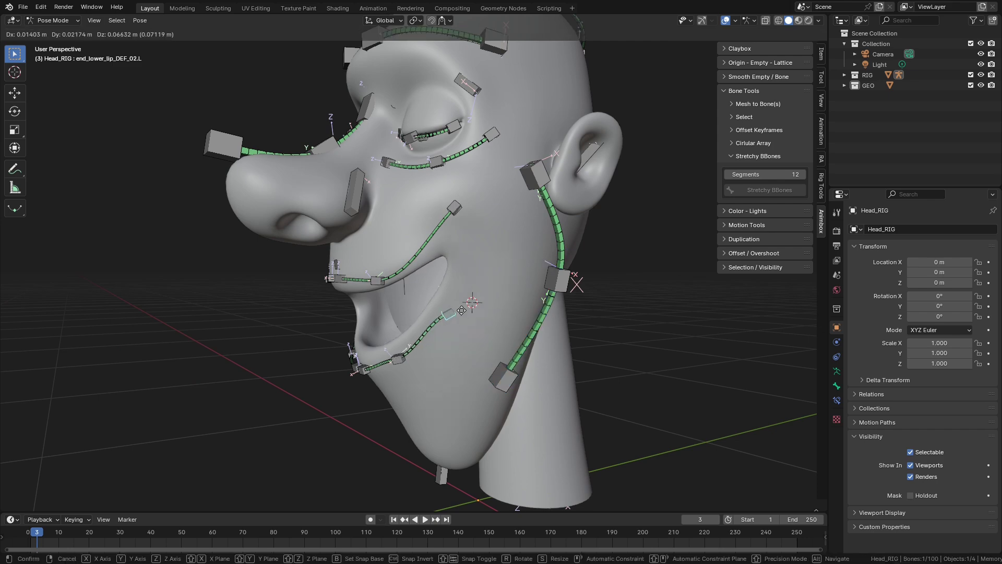
key(r)
click(489, 299)
middle_drag(488, 300, 406, 369)
key(r)
click(504, 311)
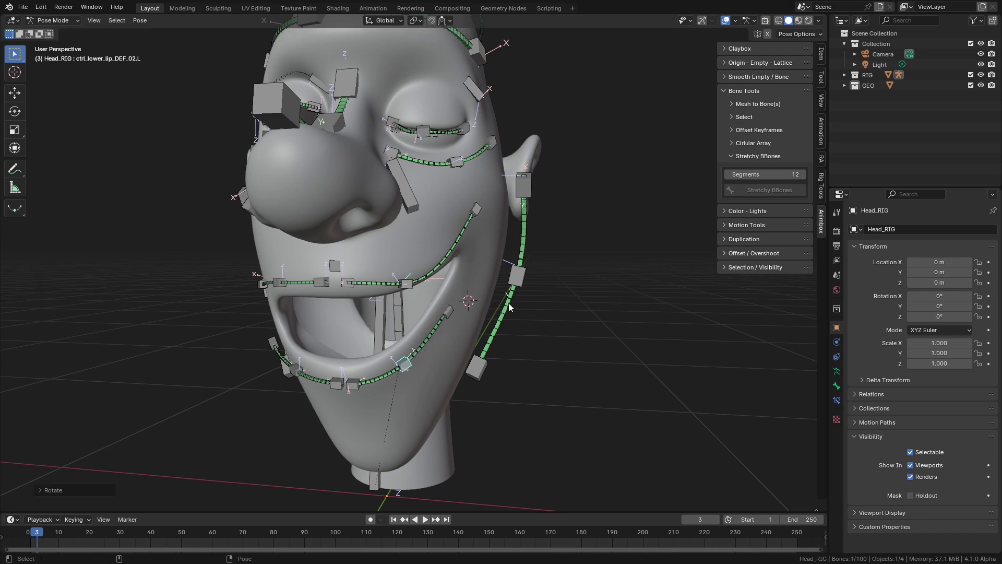
Step: Check the smile with the overlays hidden, and raise the inner right brow control
middle_drag(418, 302, 505, 290)
middle_drag(494, 215, 481, 222)
key(shift+alt+z)
middle_drag(568, 151, 467, 236)
key(shift+alt+z)
middle_drag(464, 151, 400, 228)
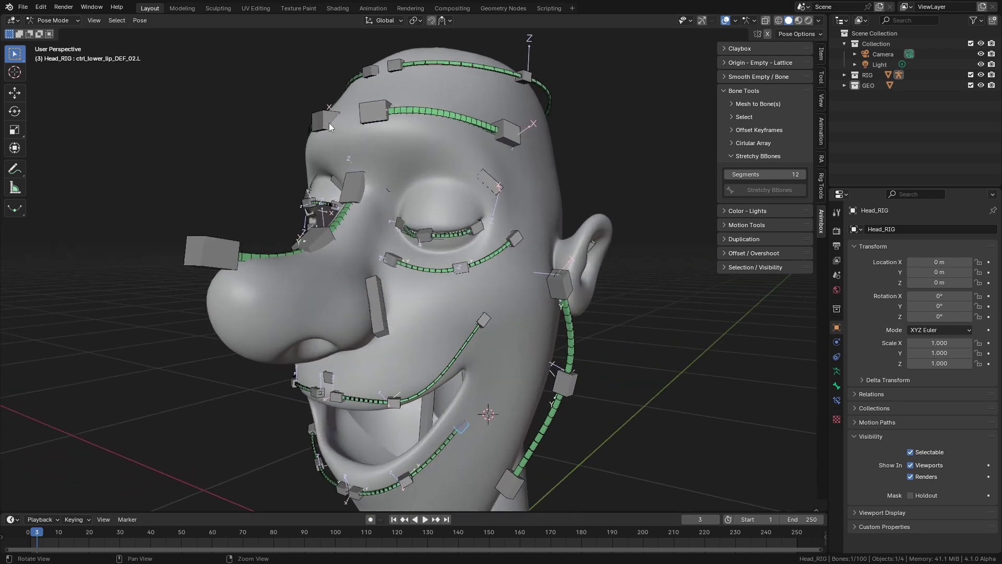
middle_drag(325, 123, 359, 126)
drag(318, 101, 319, 69)
middle_drag(342, 89, 271, 209)
Step: Raise the right upper eyelid's middle control to open the eye wider, and check the expression without overlays
click(273, 202)
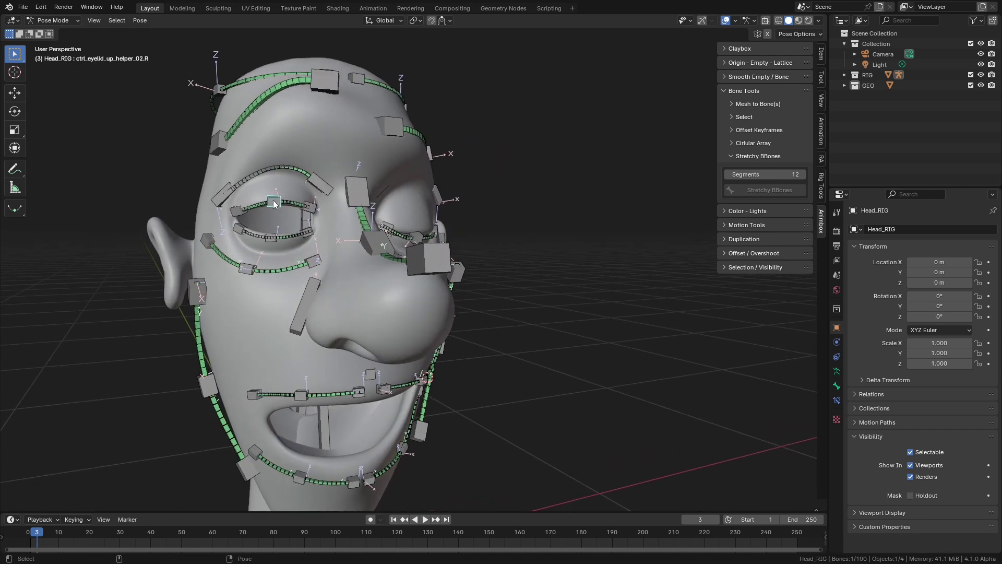
drag(274, 204, 279, 182)
middle_drag(280, 199, 312, 212)
key(shift+alt+z)
middle_drag(449, 141, 366, 323)
scroll(363, 306, up, 2)
key(shift+alt+z)
middle_drag(338, 390, 342, 369)
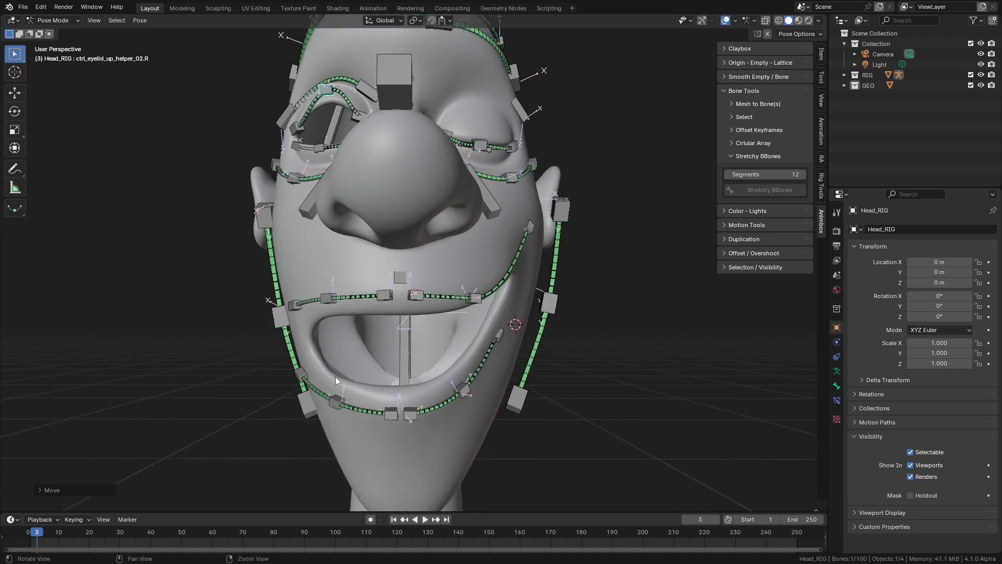
Step: Move the right lower lip's corner, middle and inner controls to reshape that side of the open mouth
drag(300, 375, 311, 370)
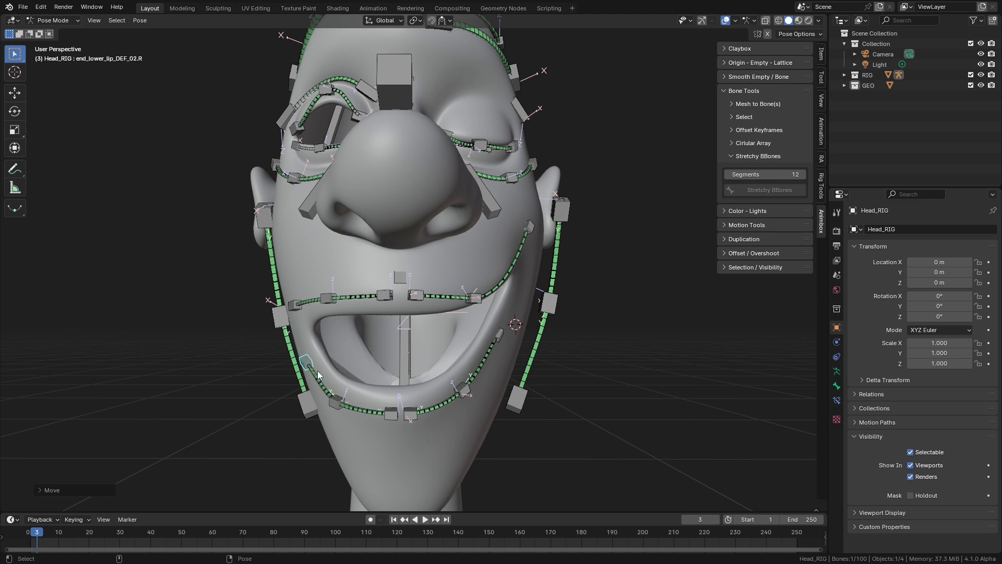
drag(335, 408, 343, 395)
drag(390, 418, 376, 420)
key(shift+alt+z)
middle_drag(429, 312, 457, 360)
drag(458, 359, 455, 370)
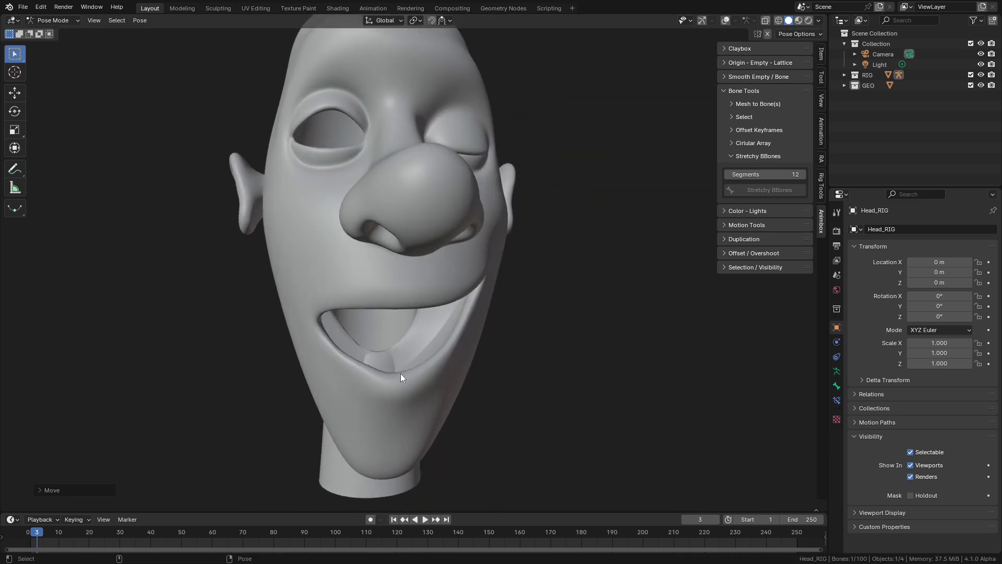
Step: Show the overlays again, and move and rotate the middle right lower-lip control to refine the lip curve
key(shift+alt+z)
scroll(359, 374, up, 4)
middle_drag(384, 355, 412, 346)
mouse_move(412, 346)
mouse_down()
mouse_move(407, 354)
mouse_move(419, 358)
mouse_up()
key(r)
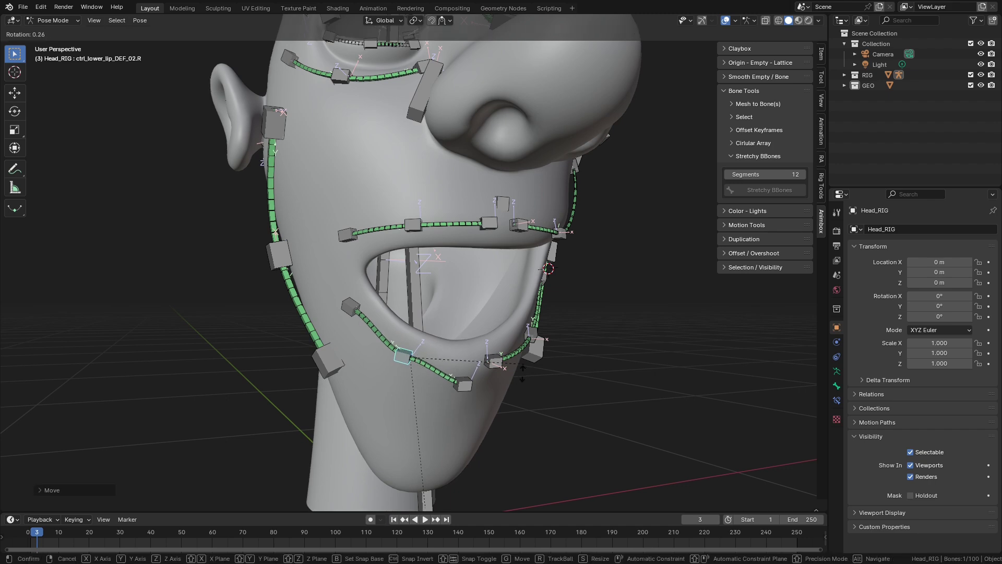
click(504, 406)
key(g)
click(487, 360)
key(g)
click(470, 334)
Step: Raise the middle left upper-lip control to curve the smile upward, and inspect the whole pose without overlays
middle_drag(470, 334, 487, 290)
click(505, 233)
key(g)
click(505, 217)
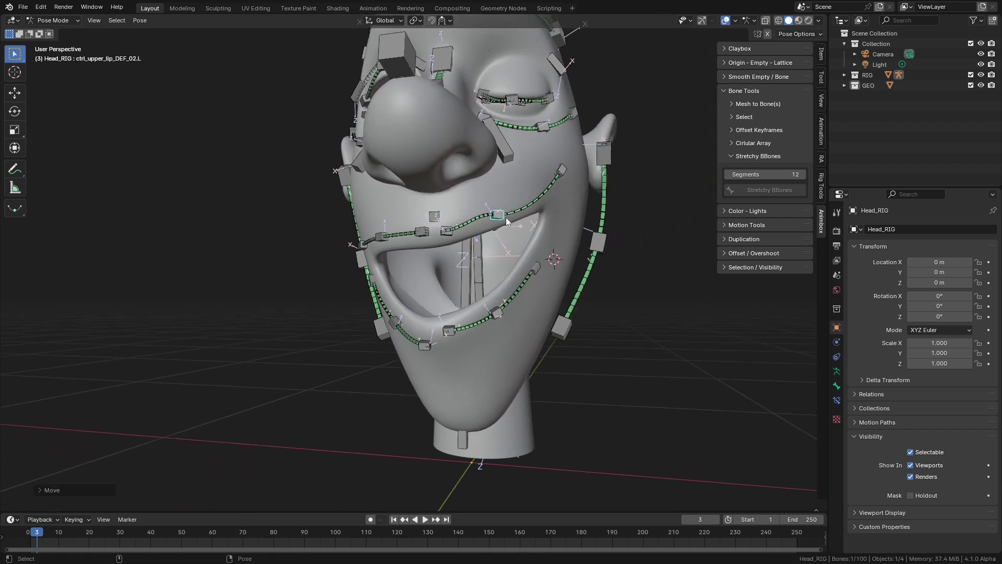
middle_drag(505, 218, 569, 240)
key(r)
right_click(593, 190)
mouse_move(525, 228)
middle_down()
mouse_move(411, 260)
mouse_move(509, 262)
mouse_move(510, 180)
mouse_move(503, 249)
mouse_move(528, 250)
mouse_move(425, 249)
mouse_move(540, 243)
mouse_move(431, 249)
mouse_move(468, 249)
mouse_move(512, 274)
middle_up()
key(shift+alt+z)
key(z)
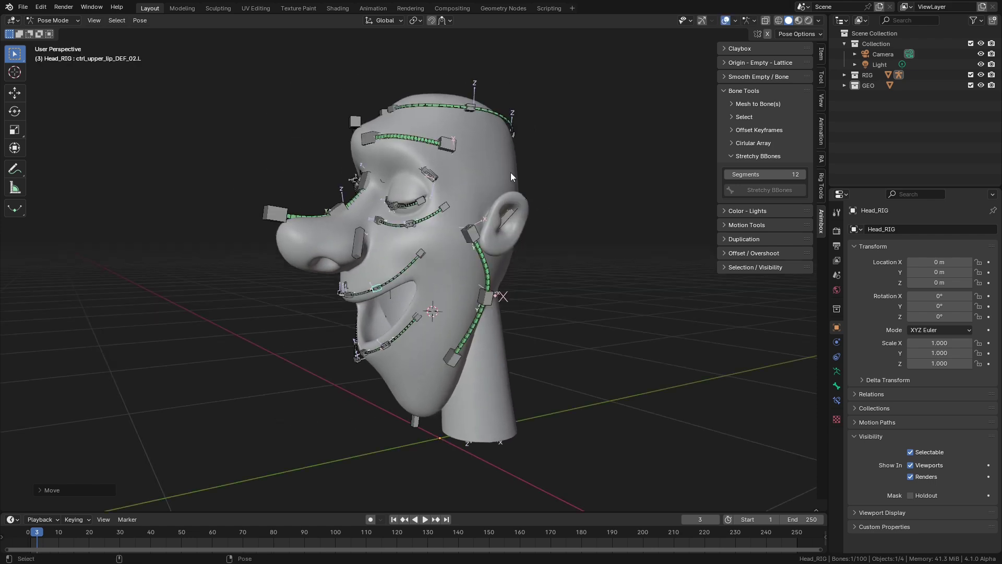
Step: Set the head rig's armature to display in front of the mesh so the inner bones can be reached
click(510, 177)
middle_drag(471, 242, 527, 267)
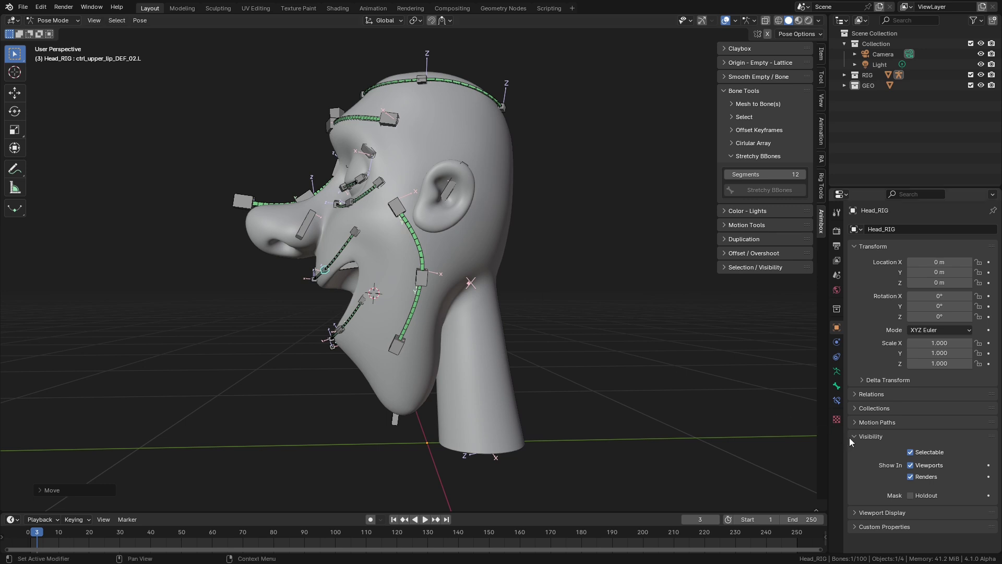
click(837, 372)
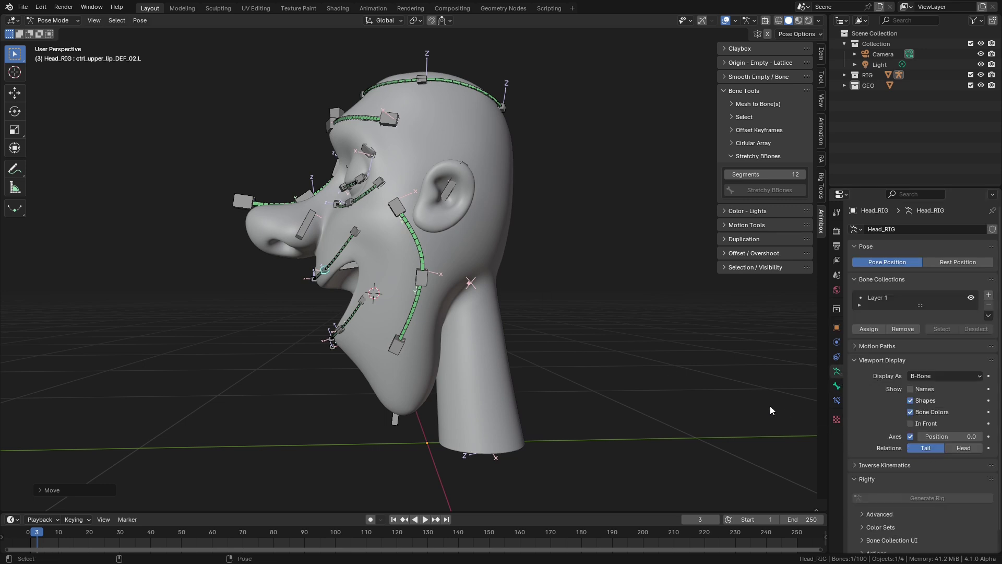
click(911, 424)
Step: Select the head bone and trackball-rotate it to tilt the head back and turn it toward the view
click(459, 268)
middle_drag(460, 268, 537, 258)
key(r)
key(r)
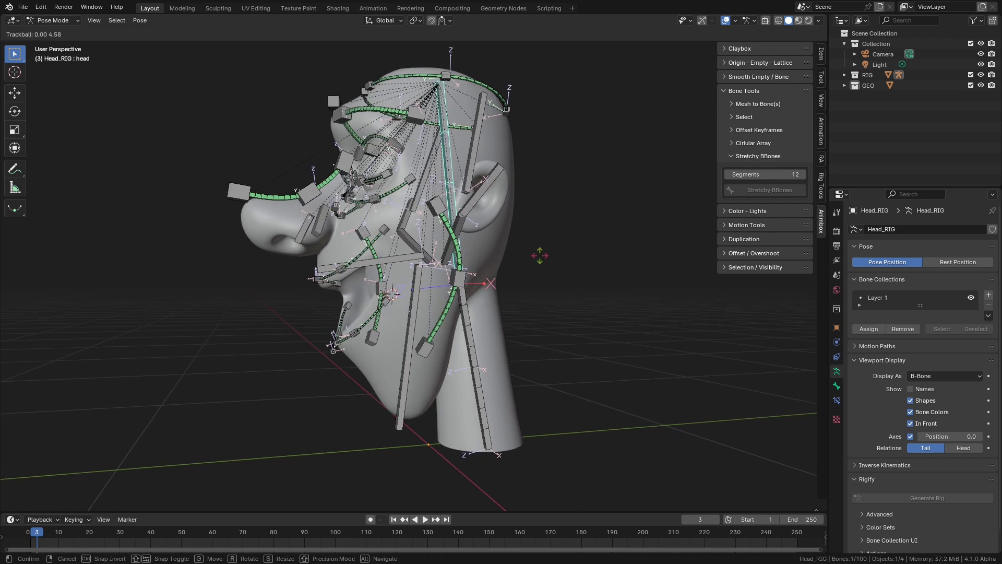
click(566, 241)
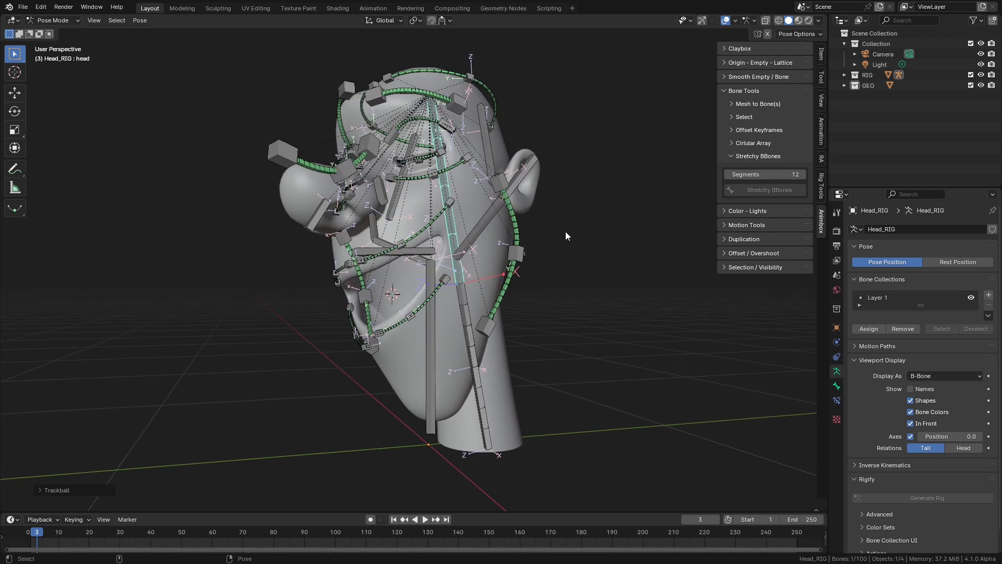
Step: Hide the overlays and trackball-rotate the head bone further to test how the smiling face follows the head
key(shift+alt+z)
key(r)
key(r)
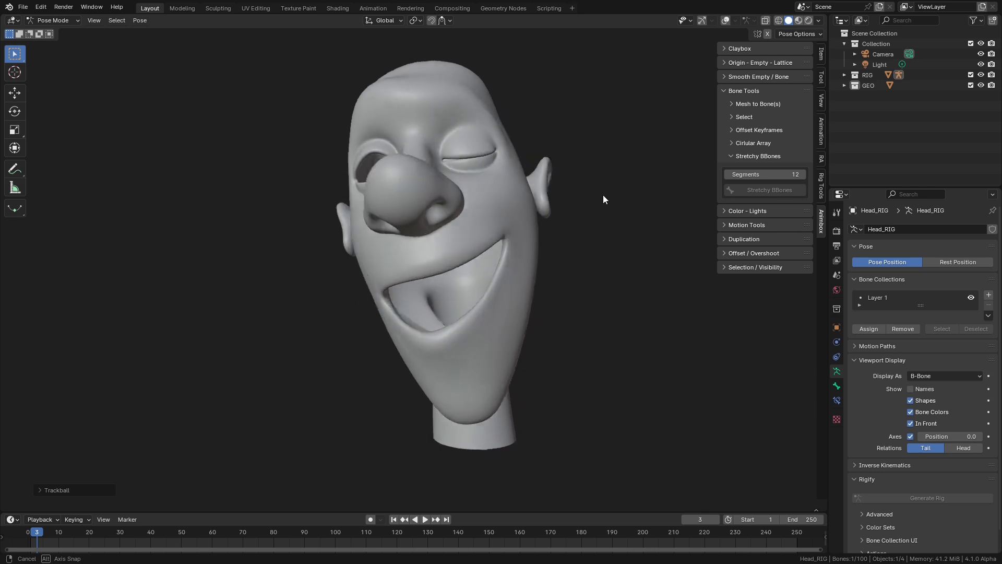
click(576, 203)
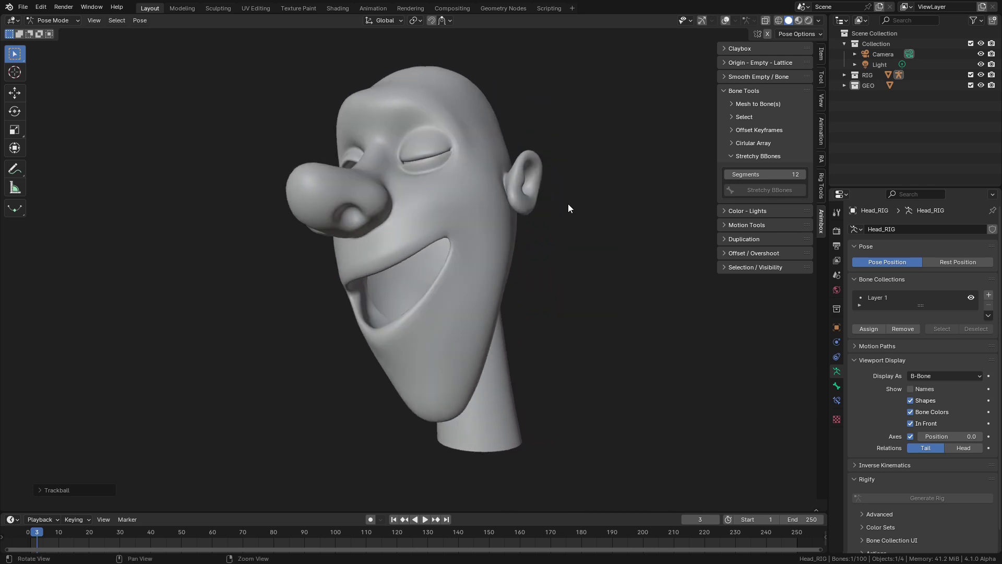
key(Left)
key(r)
key(r)
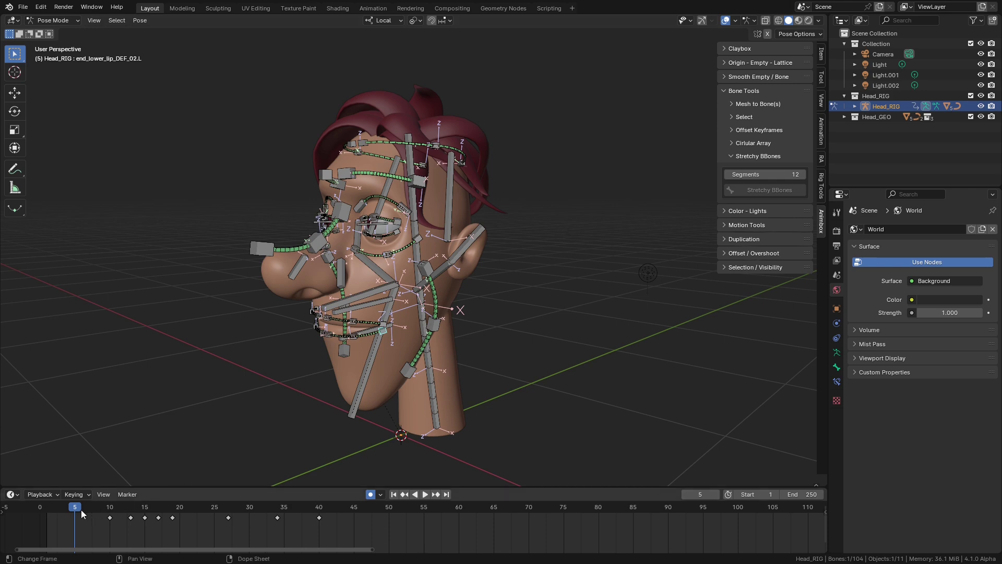
Step: Scrub the red-haired character's animation to frame 9 and hide the viewport overlays
mouse_move(119, 511)
mouse_down()
mouse_move(279, 512)
mouse_move(101, 512)
mouse_up()
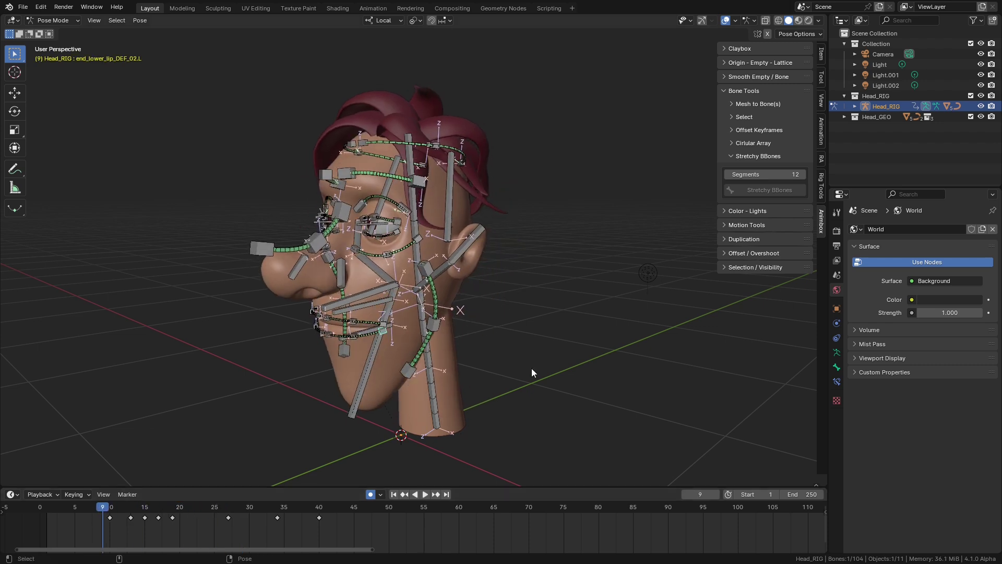
key(z)
click(556, 225)
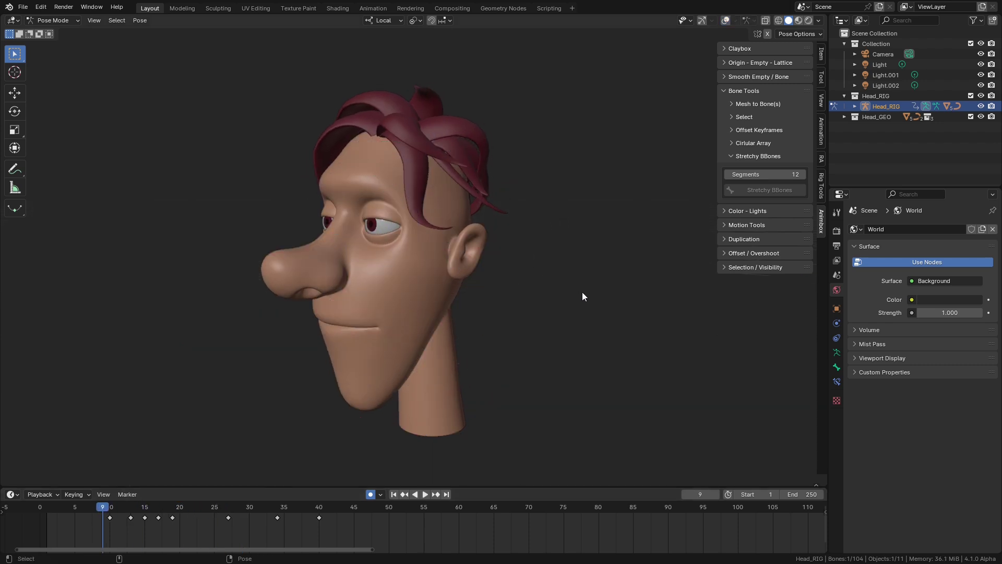
Step: Play the character's facial animation, return to the first frame, and play it again
key(space)
key(space)
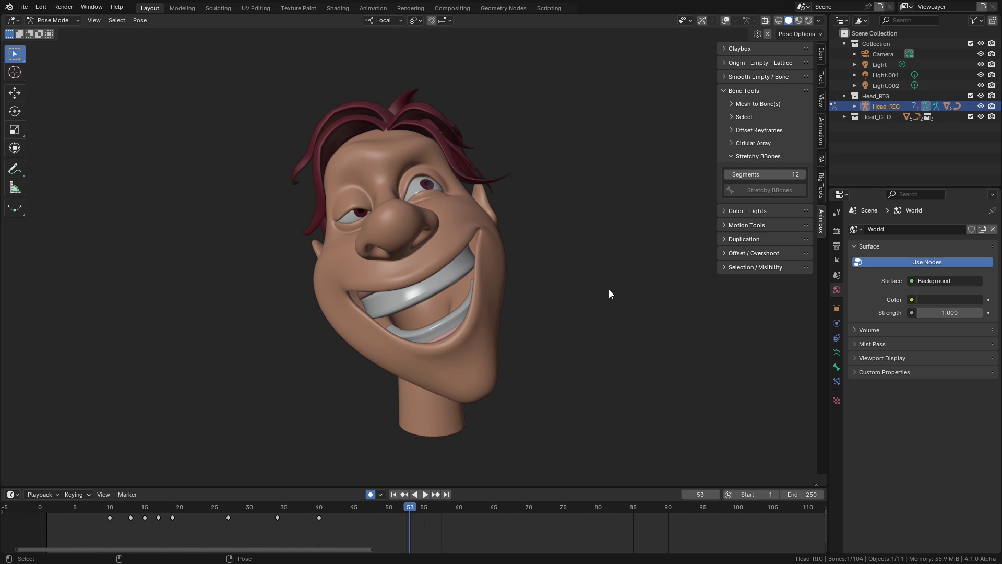
key(shift+Left)
key(space)
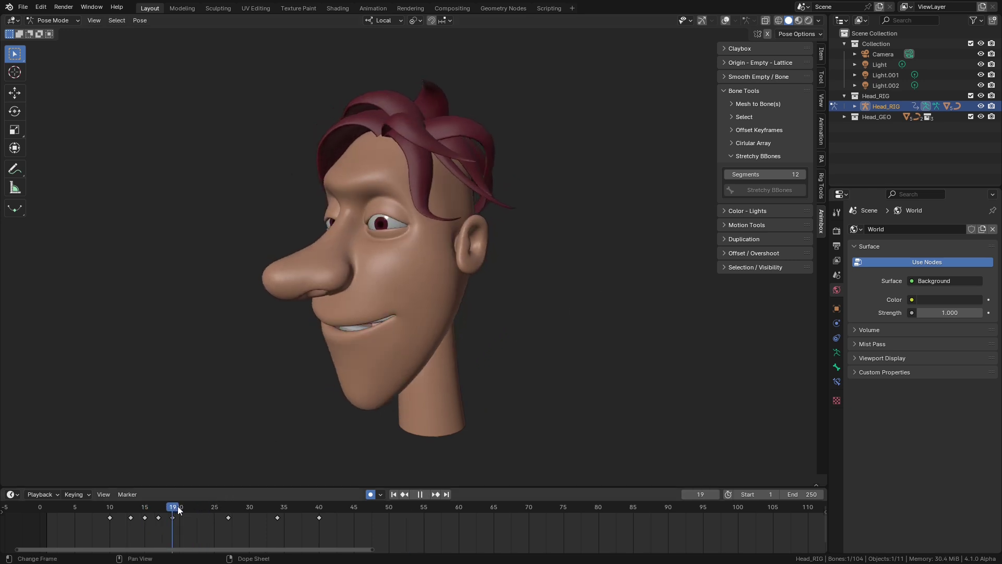